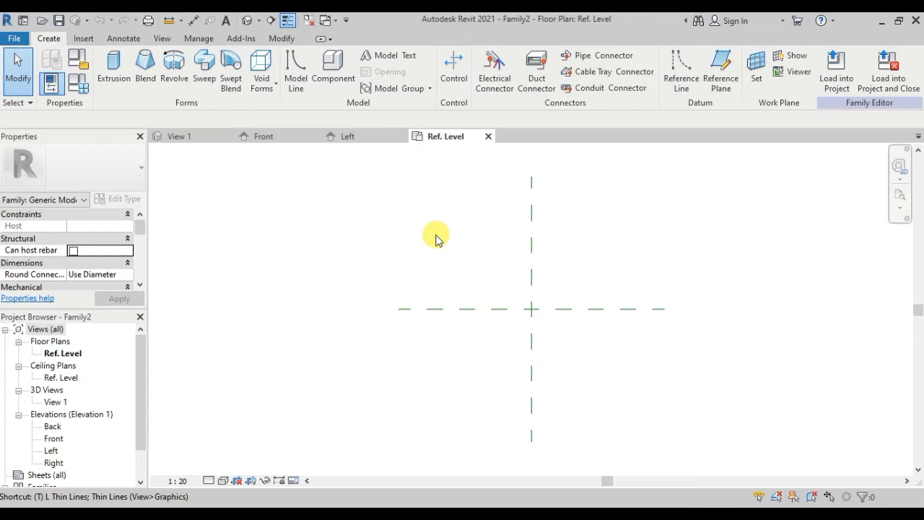
Tile the open plan, elevation and 3D views and fit their contents, framing the centre reference planes in the floor plan
key("w")
key("t")
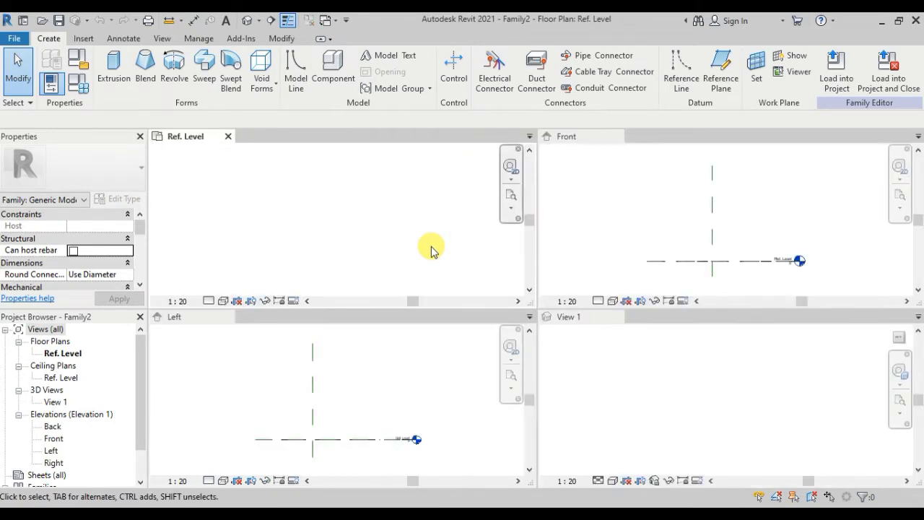
key("z")
key("a")
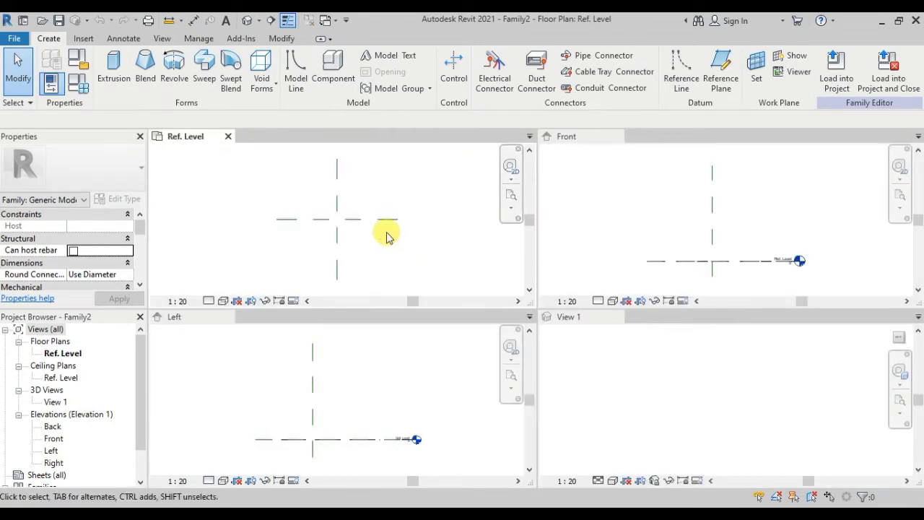
scroll(323, 214, "up", 1)
scroll(338, 223, "up", 3)
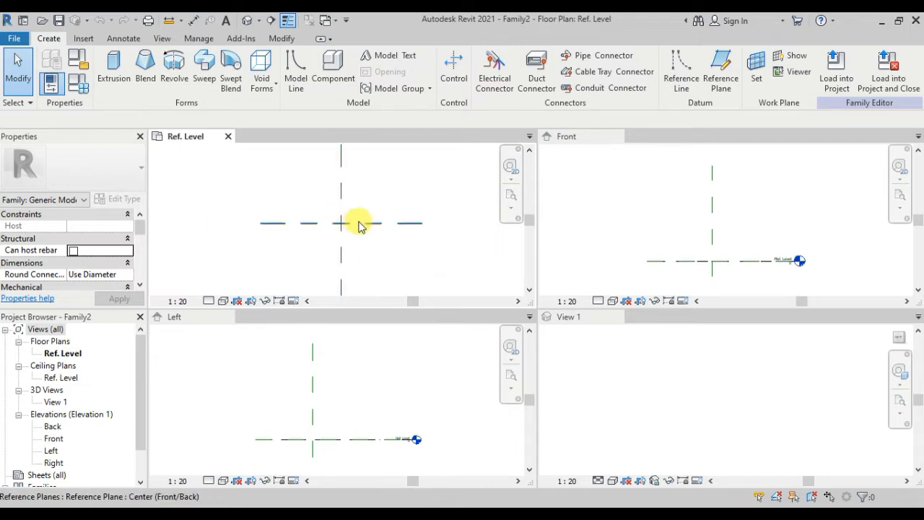
scroll(361, 226, "up", 1)
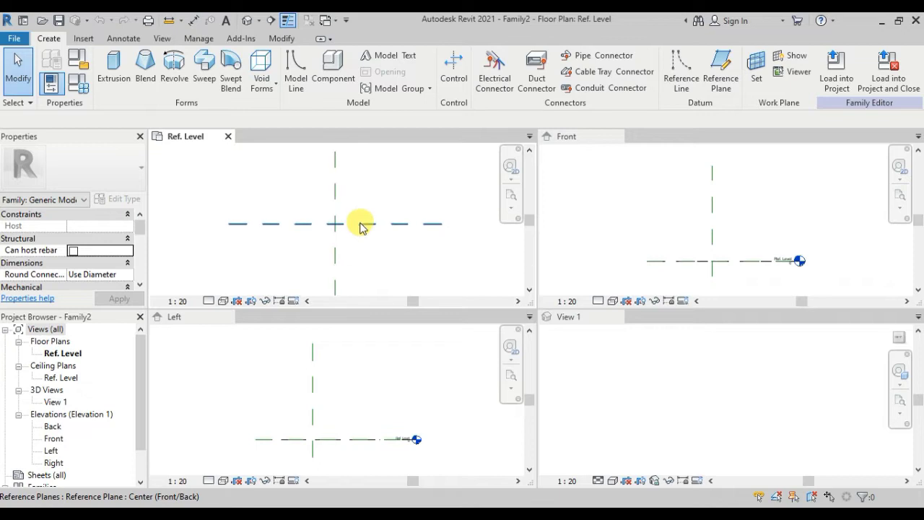
Create reference planes offset 100 on both sides of the two centre reference planes in the floor plan, by picking the existing planes
right_click(361, 226)
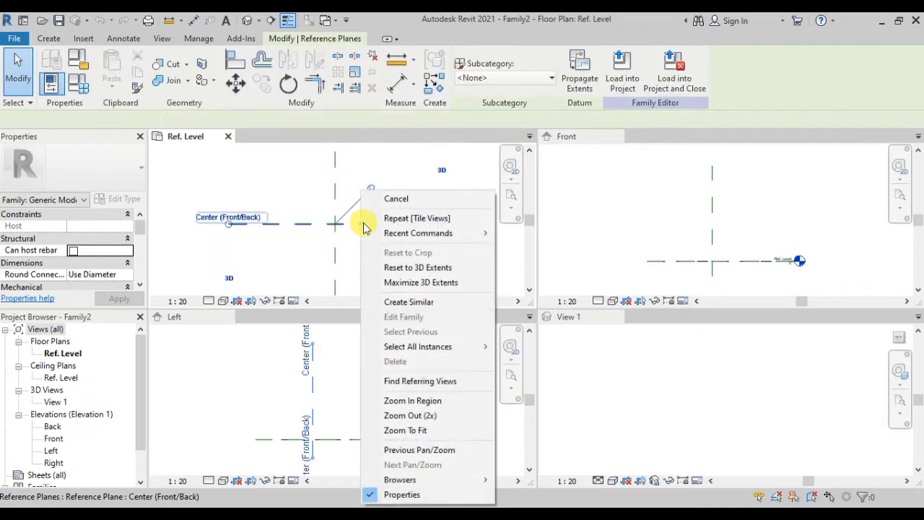
left_click(402, 302)
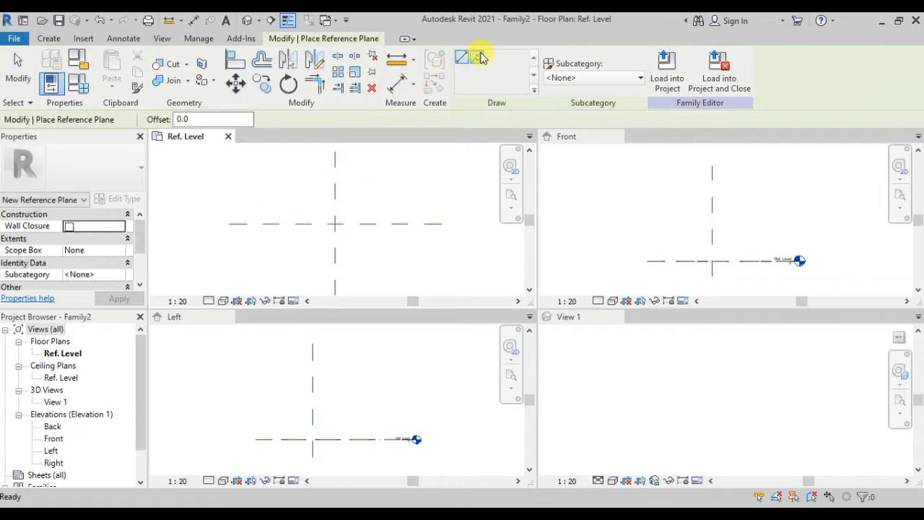
left_click(480, 58)
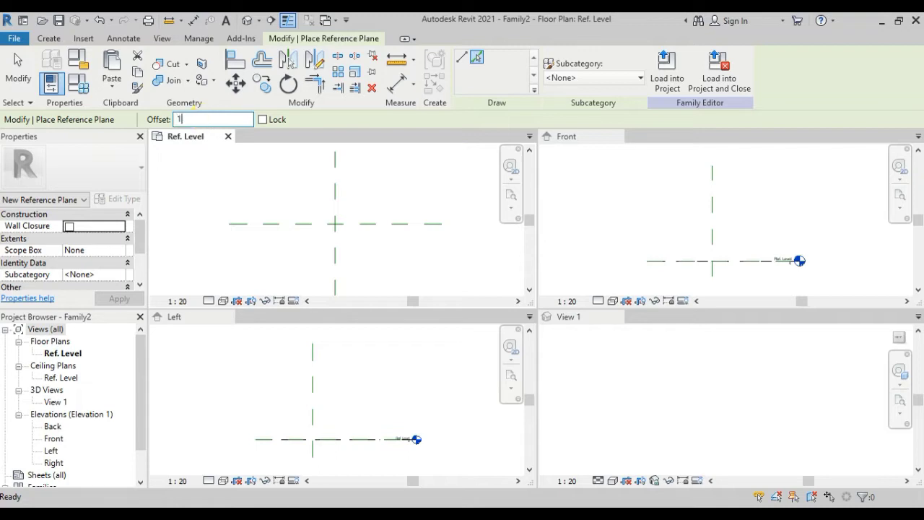
left_click(333, 224)
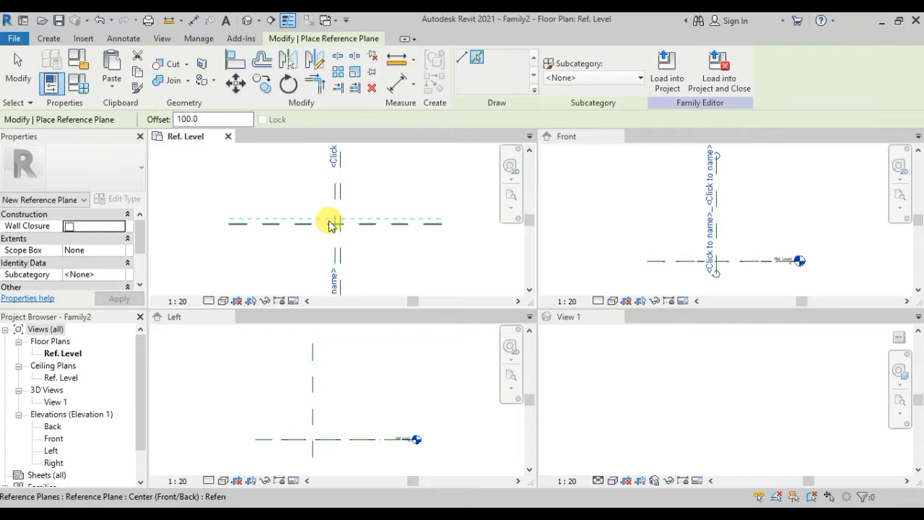
left_click(335, 217)
left_click(360, 225)
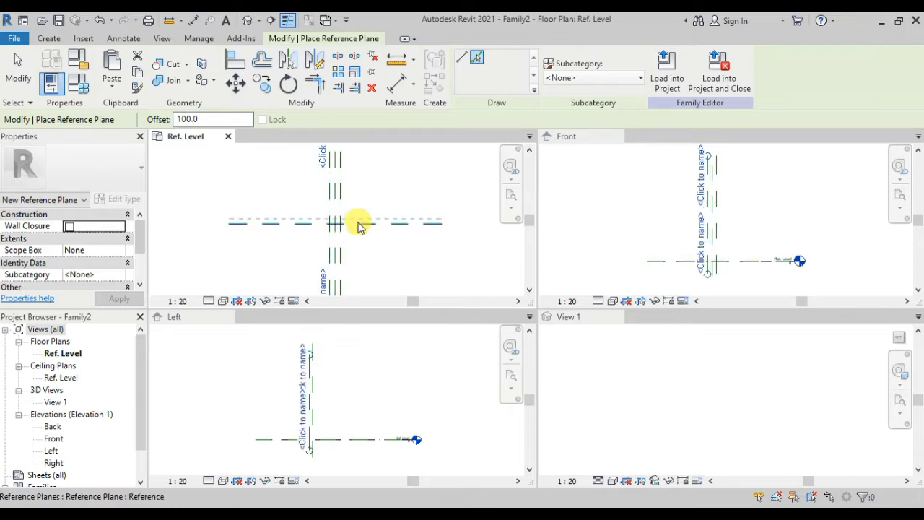
scroll(359, 230, "up", 5)
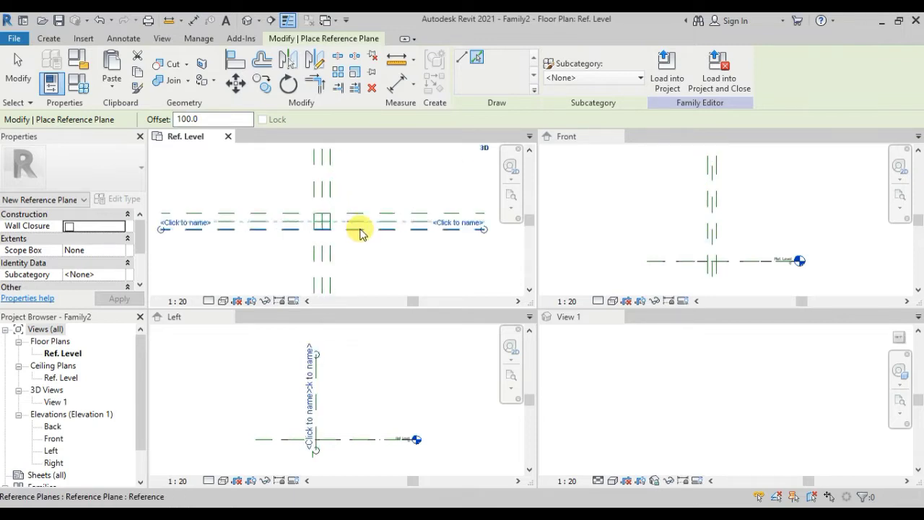
scroll(318, 206, "up", 4)
middle_click_drag(364, 202, 405, 174)
scroll(385, 199, "down", 1)
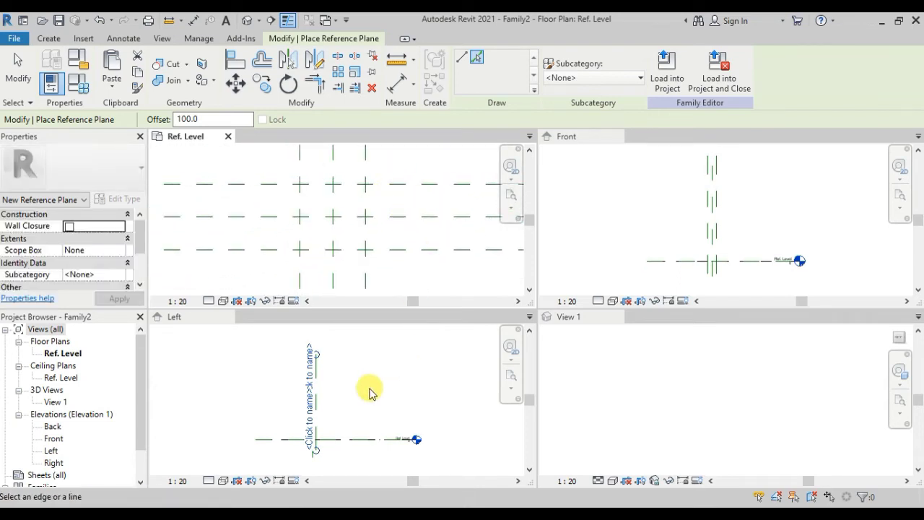
Start a solid extrusion and set its work plane to Level : Ref. Level, opening the Ref. Level floor plan for the sketch
scroll(352, 402, "up", 2)
scroll(339, 410, "up", 1)
middle_click_drag(330, 419, 348, 393)
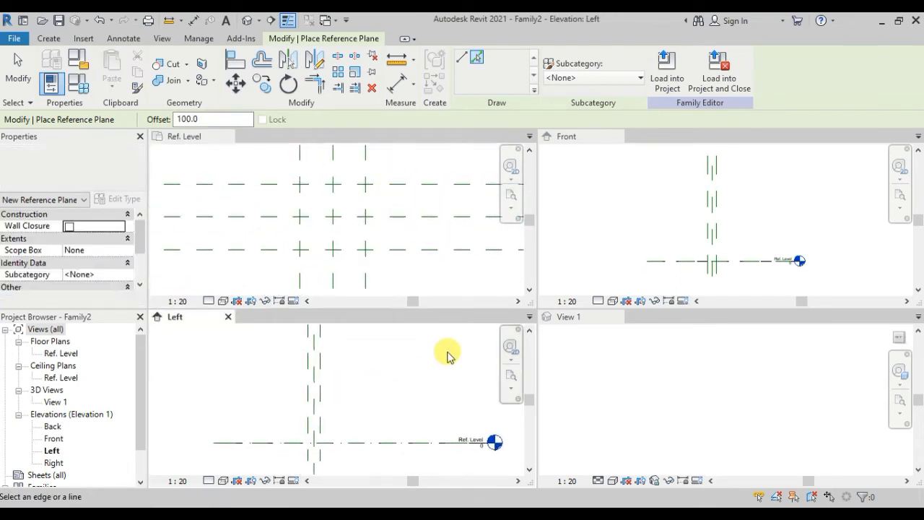
left_click(678, 243)
scroll(677, 241, "up", 2)
middle_click_drag(677, 241, 652, 245)
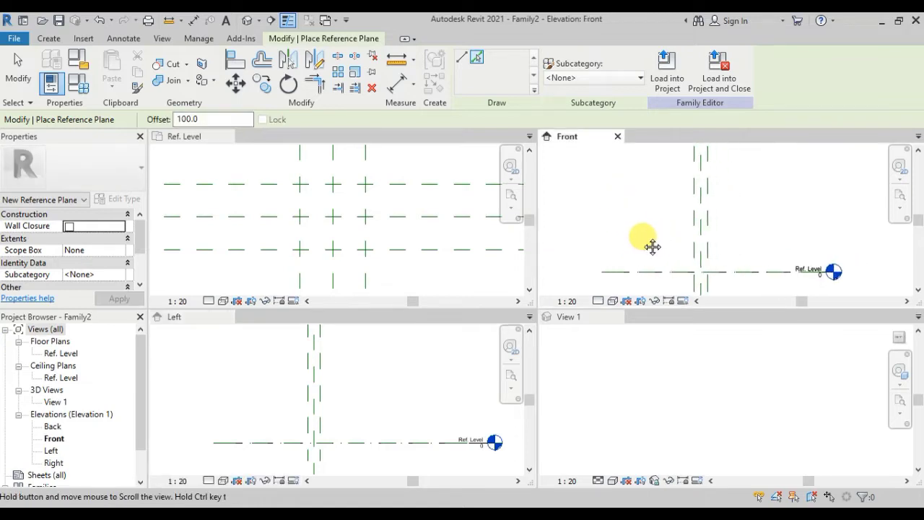
scroll(345, 222, "down", 1)
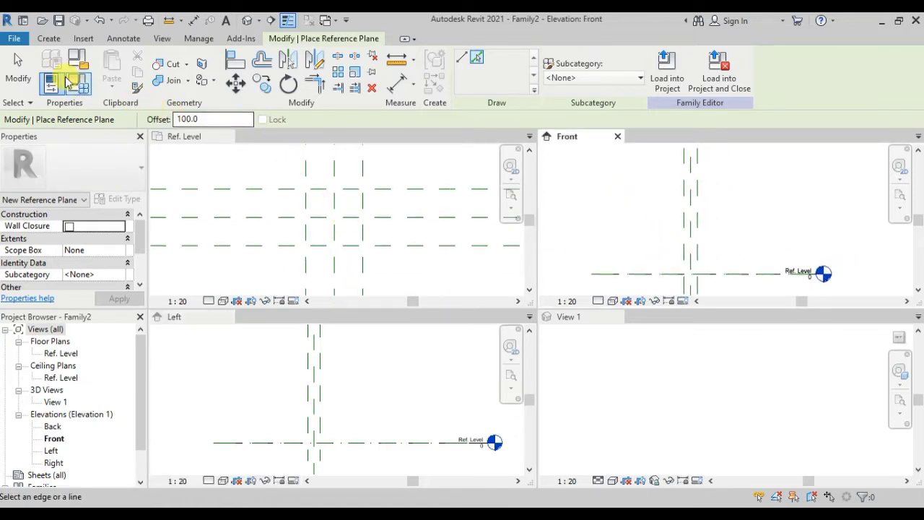
left_click(49, 39)
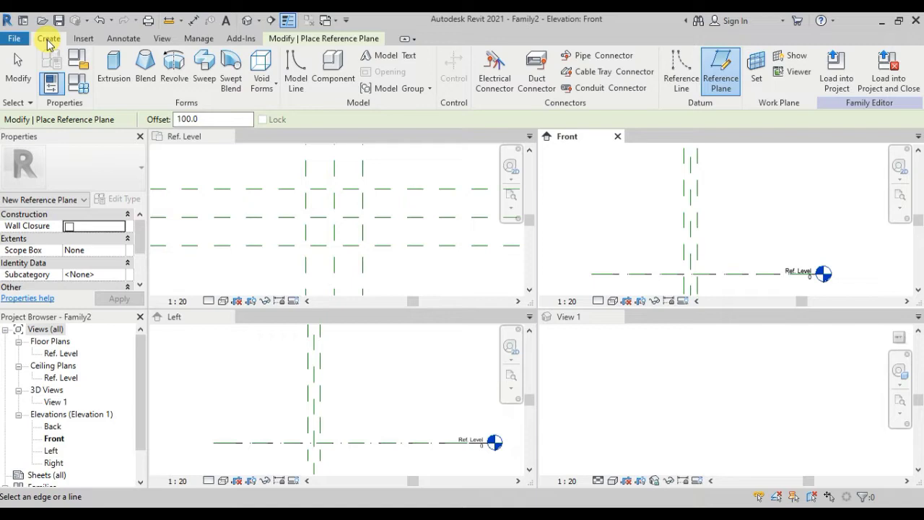
left_click(112, 64)
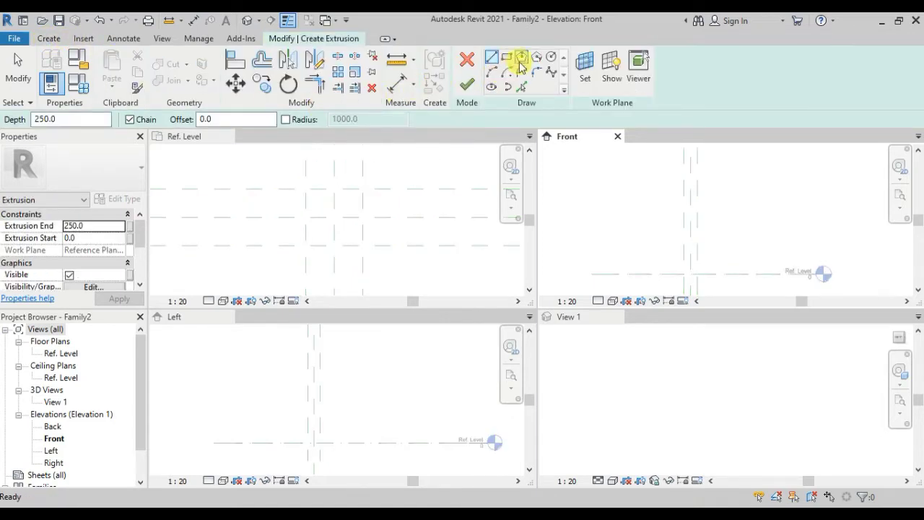
left_click(550, 57)
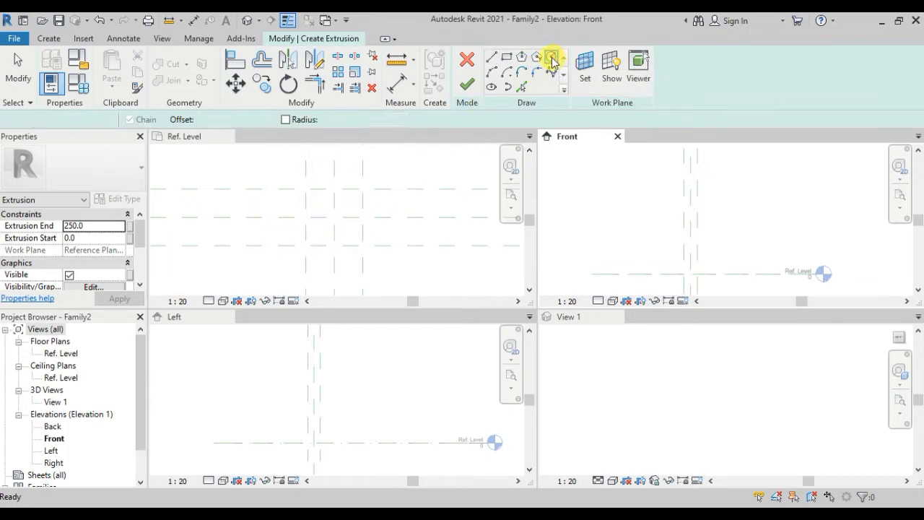
scroll(330, 217, "up", 3)
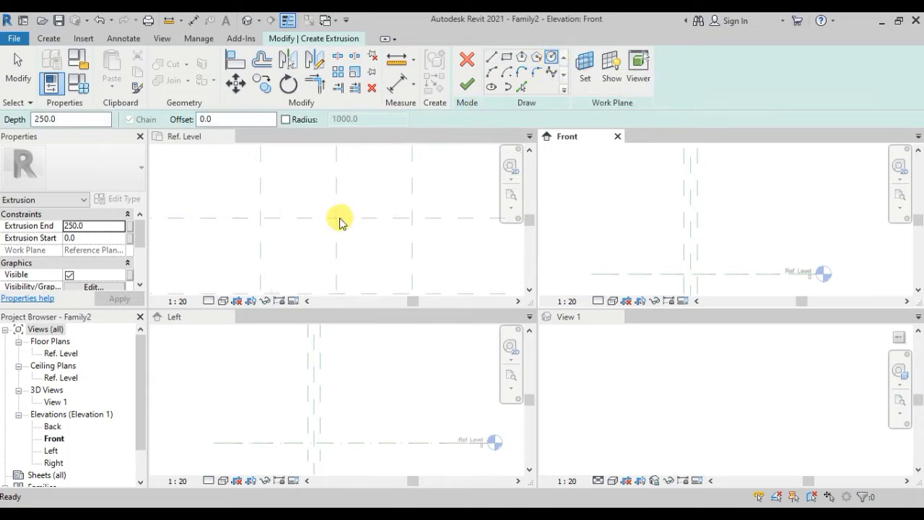
scroll(353, 214, "down", 1)
left_click(586, 70)
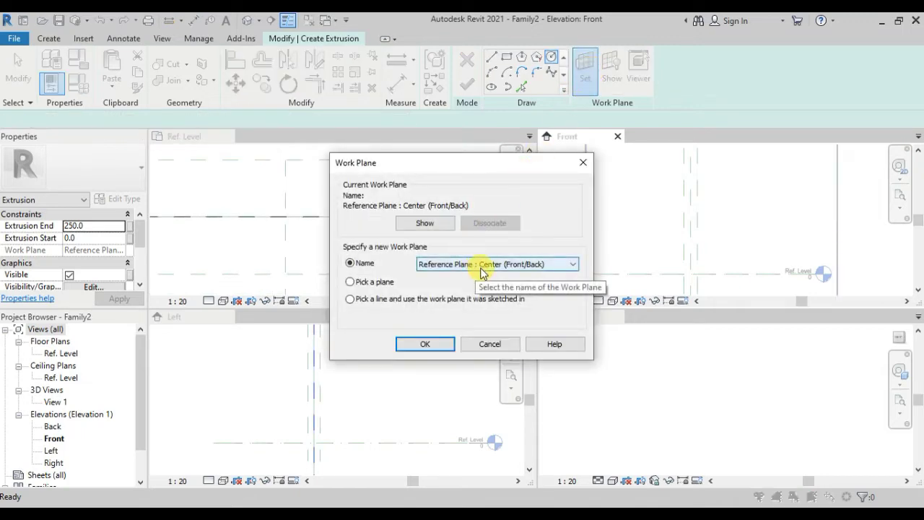
left_click(482, 266)
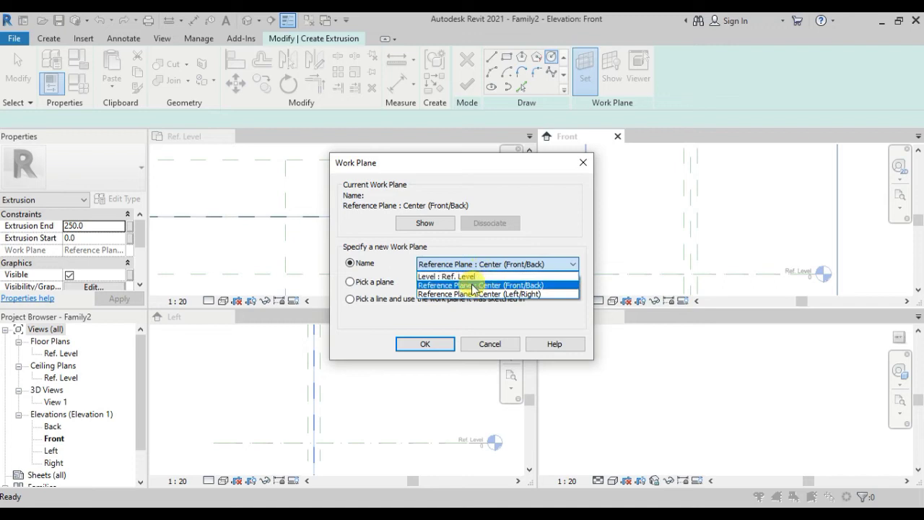
left_click(470, 276)
left_click(424, 343)
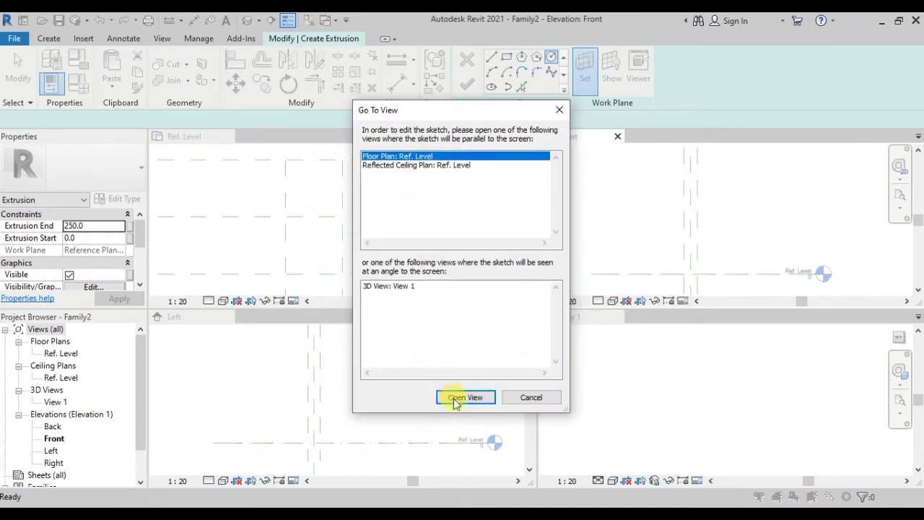
left_click(455, 399)
Sketch a circle of radius 100 centred on the intersection of the centre planes and extrude it to a depth of 20
left_click(344, 216)
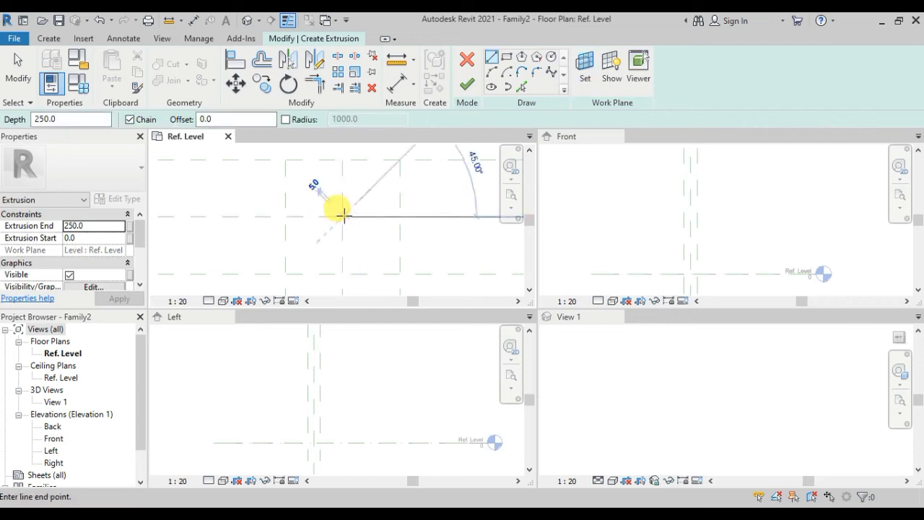
left_click(521, 87)
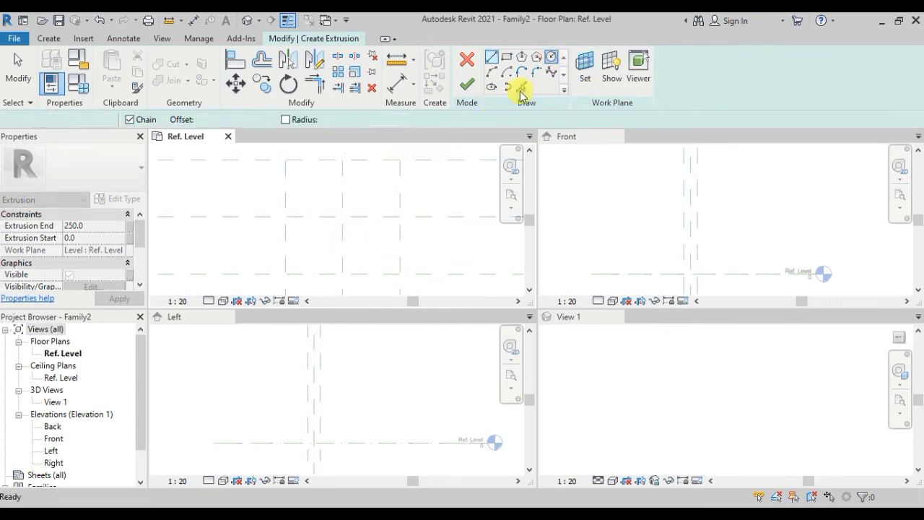
left_click(344, 216)
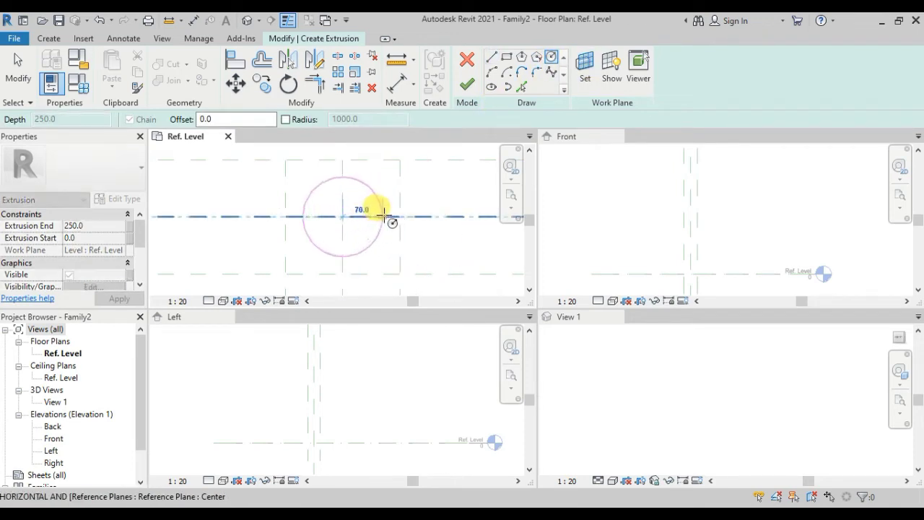
left_click(399, 215)
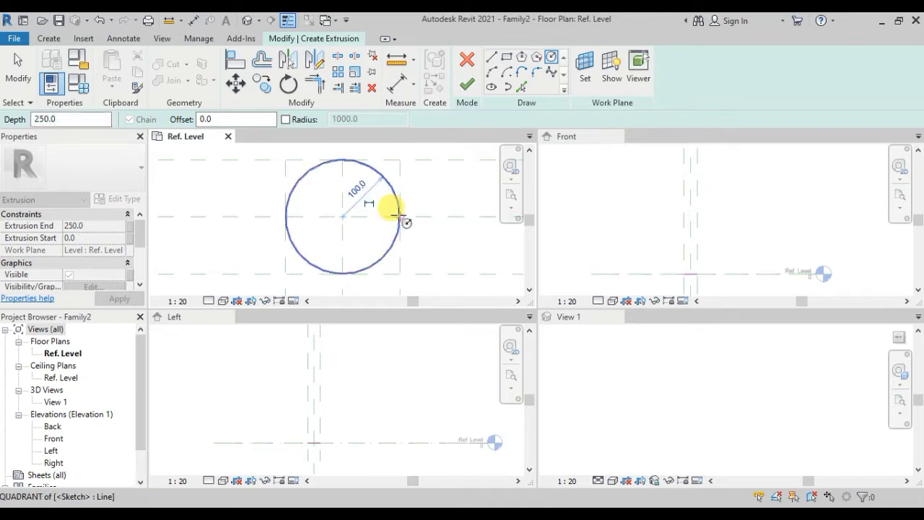
left_click(465, 88)
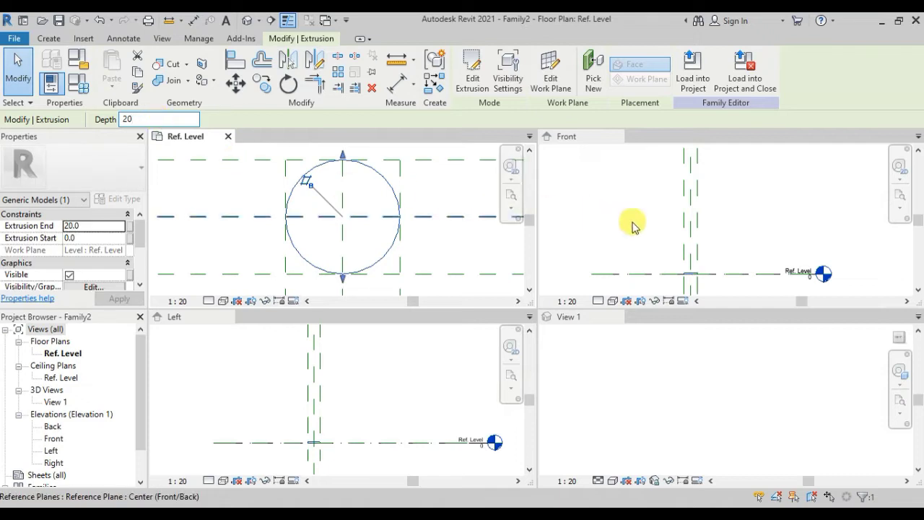
Examine the extruded disc in the Front and Left elevations and from an angle in the 3D view
scroll(687, 282, "up", 4)
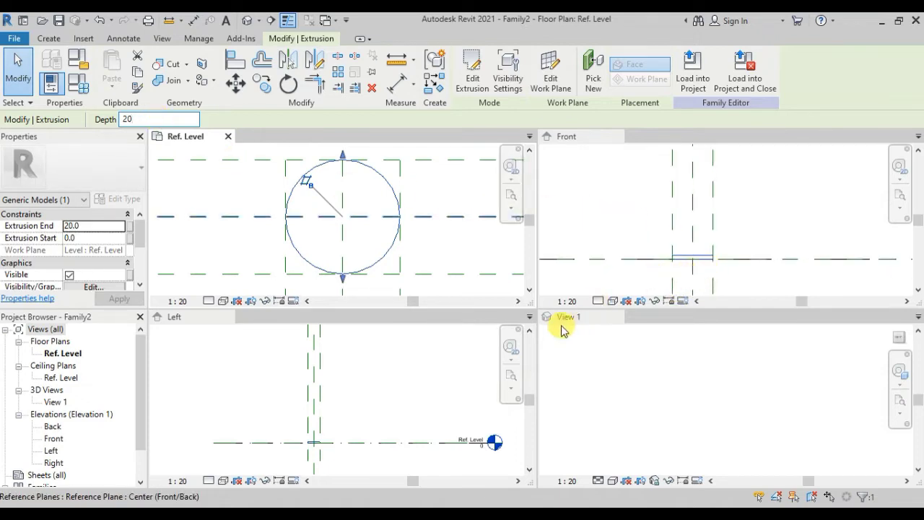
scroll(364, 404, "up", 4)
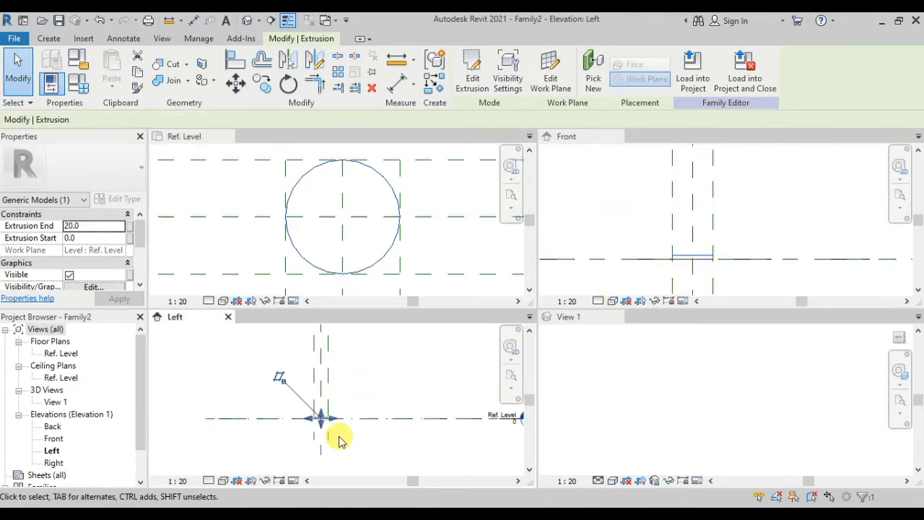
left_click(368, 399)
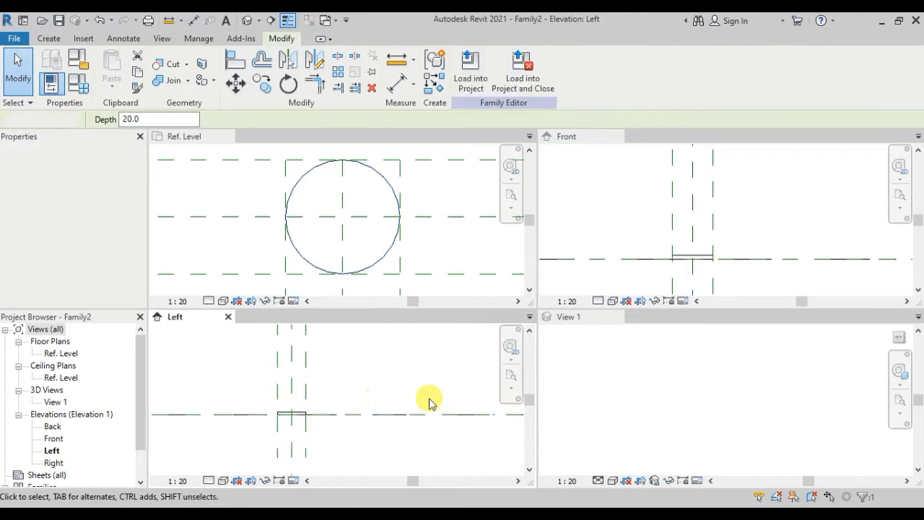
left_click(690, 412)
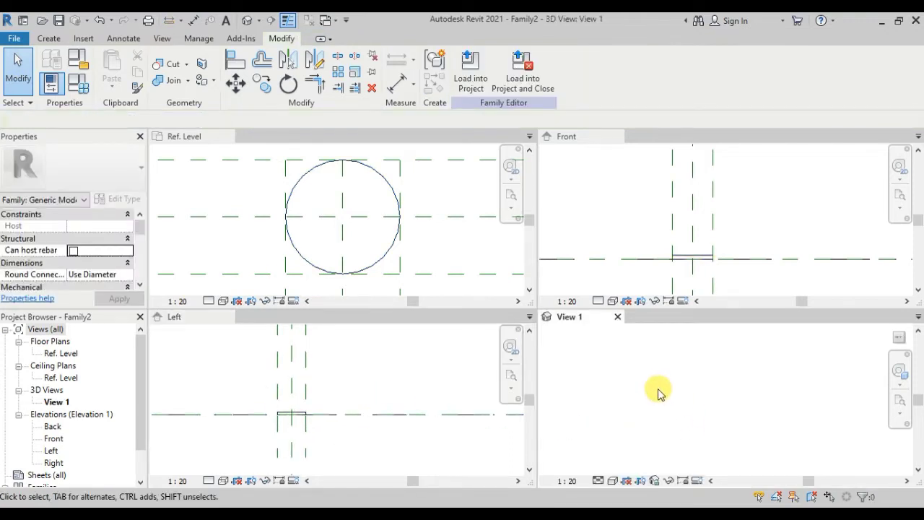
key("z")
key("a")
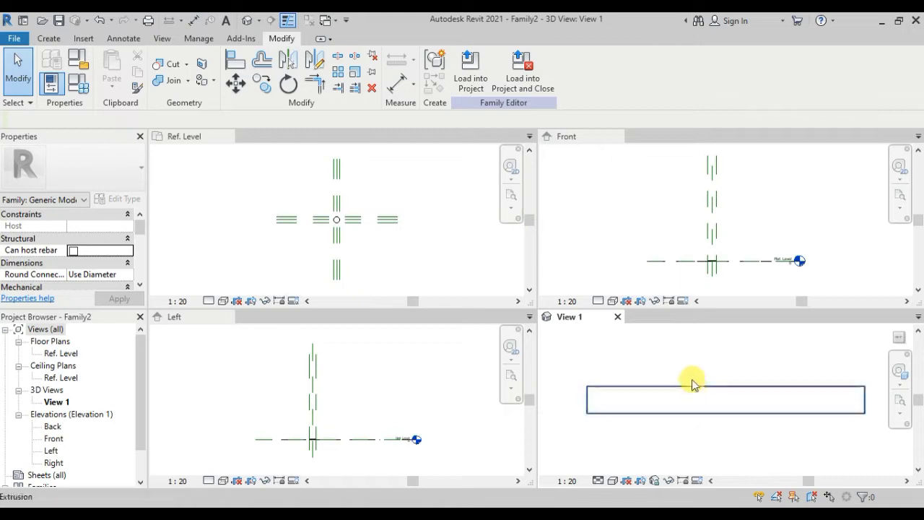
middle_click_drag(698, 366, 583, 384, "shift")
scroll(340, 219, "up", 3)
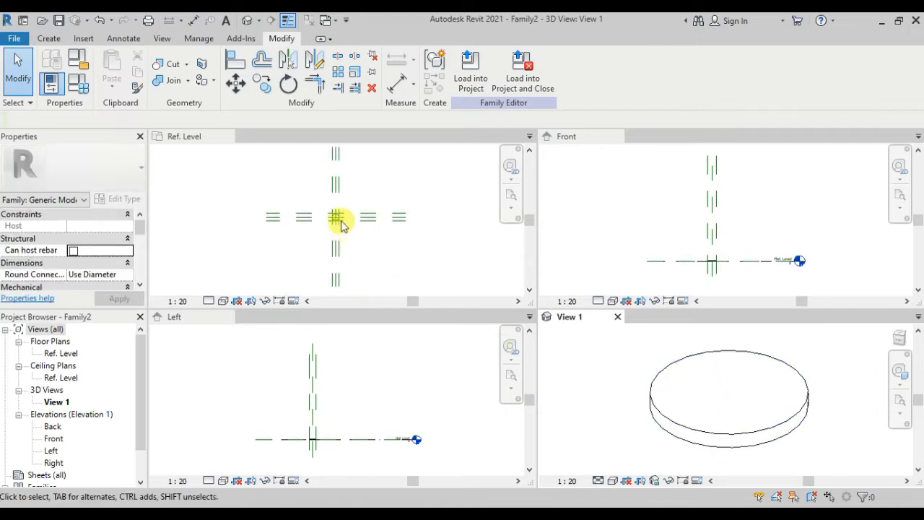
Draw a horizontal reference plane along the disc's upper face in the Front elevation, extending past the outer reference plane
scroll(341, 219, "up", 2)
scroll(725, 267, "up", 3)
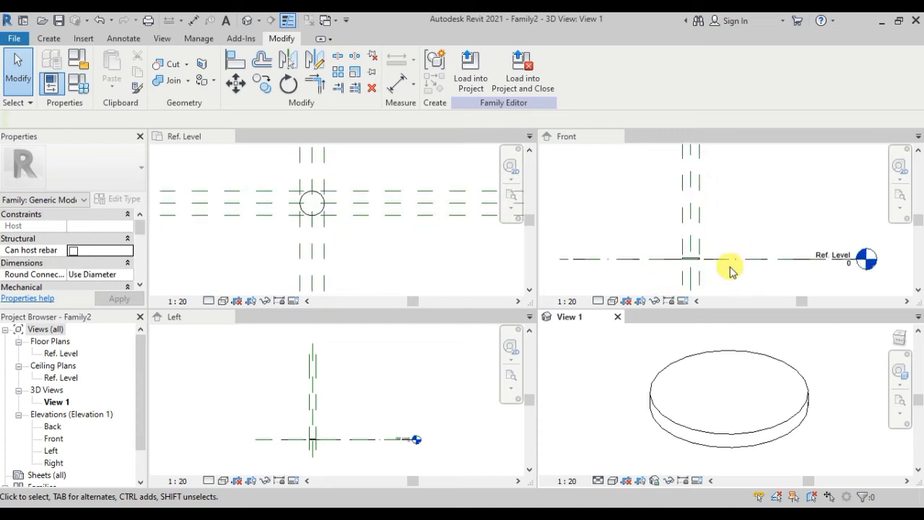
scroll(720, 270, "up", 1)
left_click(718, 270)
middle_click_drag(717, 268, 771, 261)
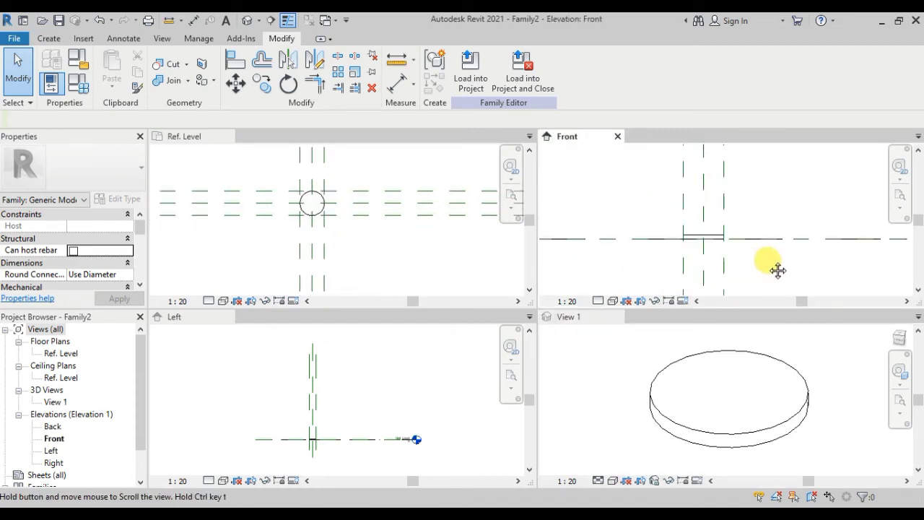
key("r")
key("p")
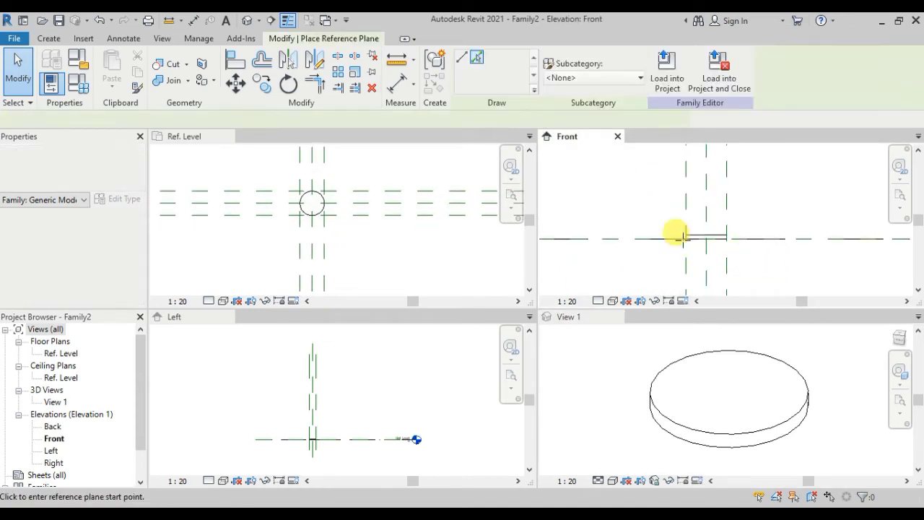
scroll(674, 233, "up", 2)
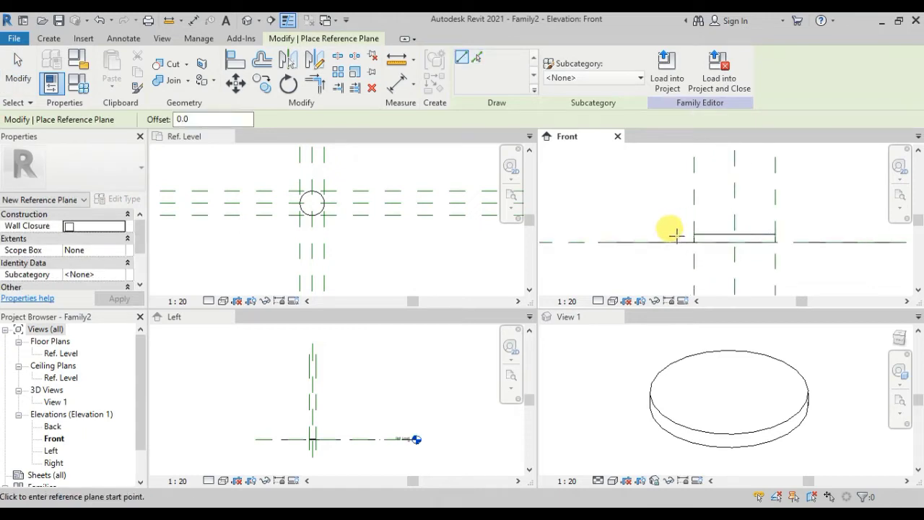
left_click(691, 233)
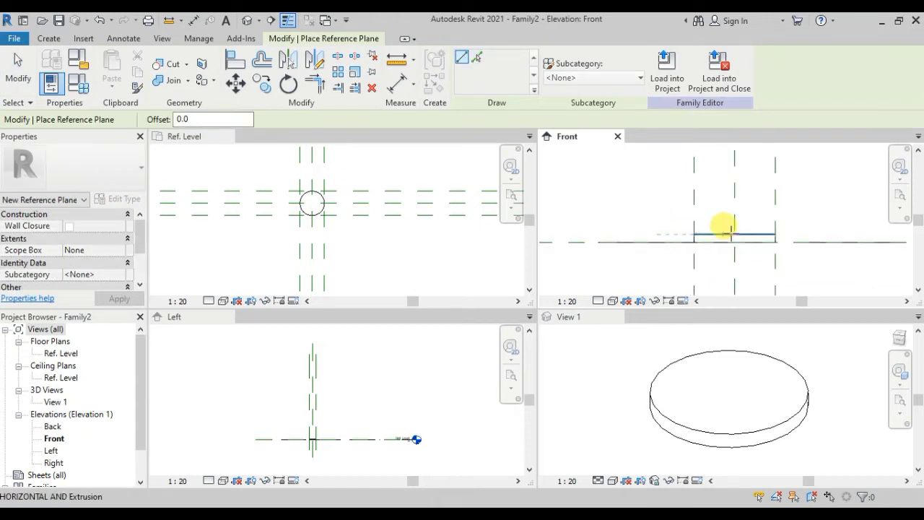
left_click(844, 232)
scroll(827, 232, "up", 2)
scroll(864, 231, "up", 1)
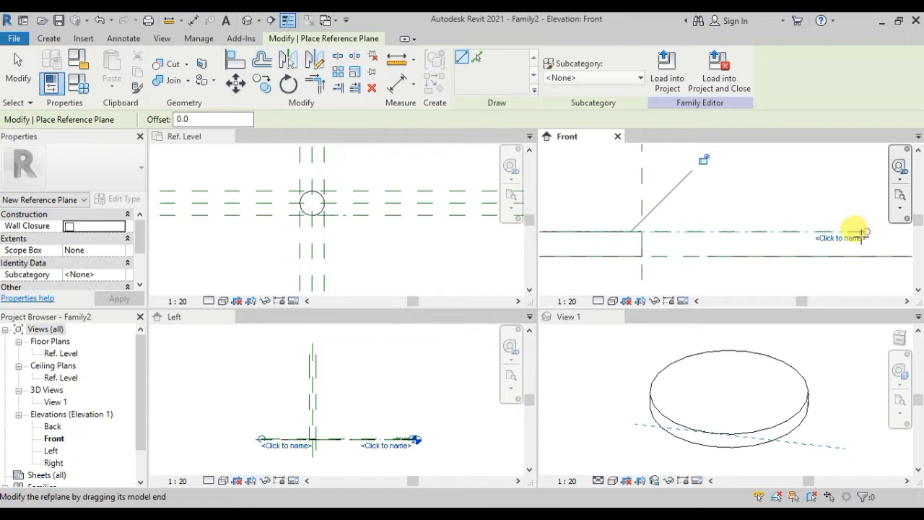
Name the reference plane on the disc's upper face top1
key("Escape")
key("Escape")
left_click(858, 239)
left_click(858, 239)
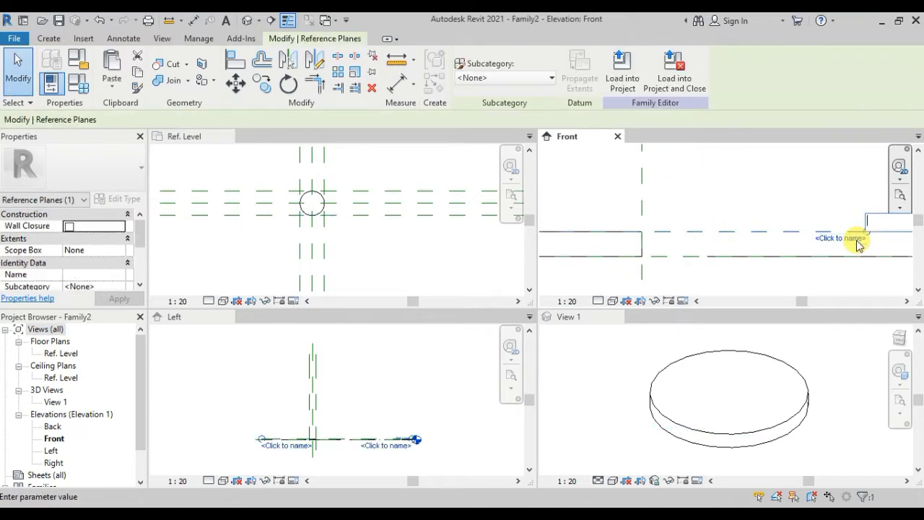
type("top1")
key("Return")
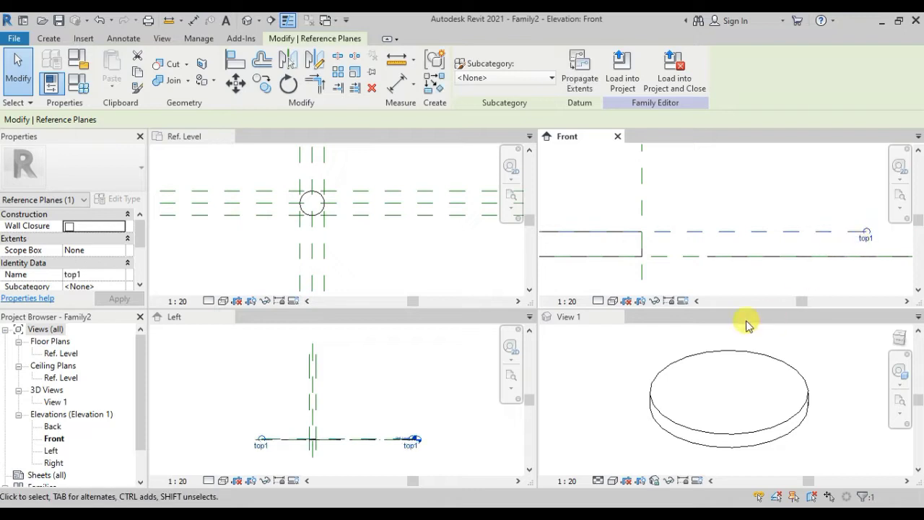
Set the work plane to Reference Plane : top1 with the 3D view active
left_click(655, 351)
scroll(668, 339, "down", 3)
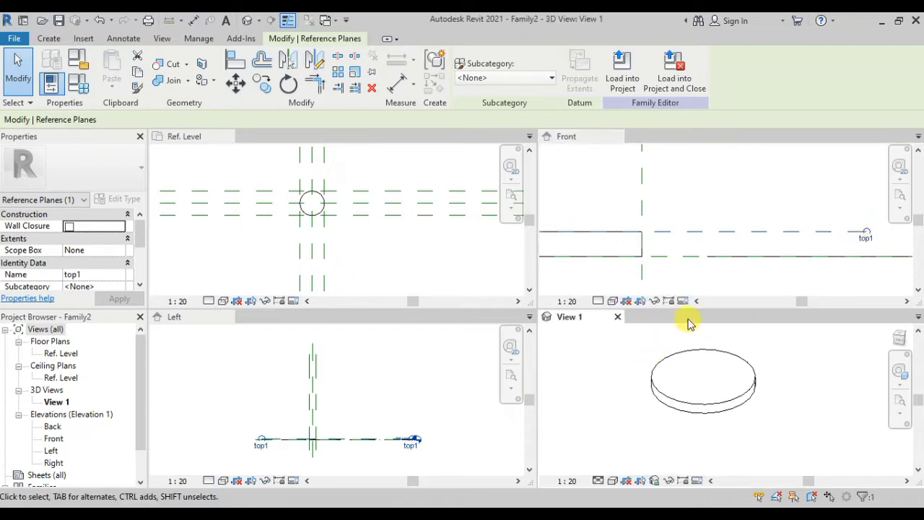
scroll(625, 260, "down", 1)
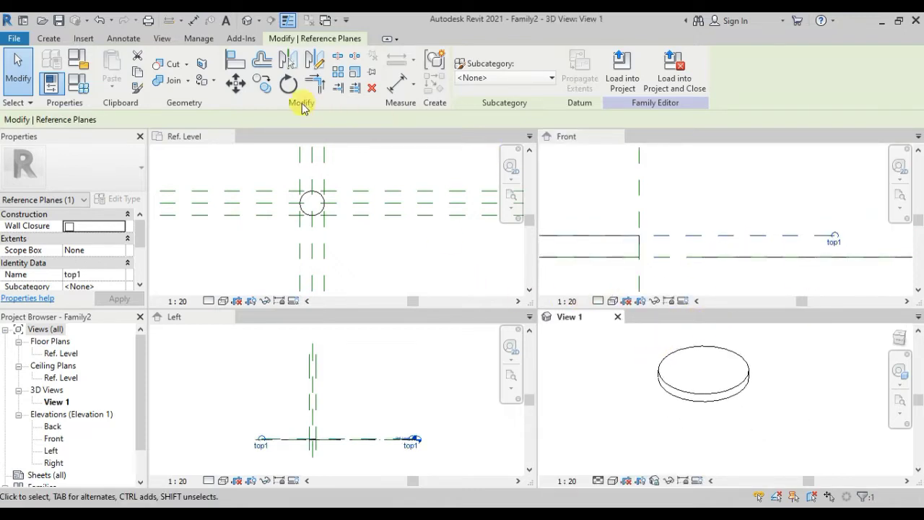
left_click(53, 44)
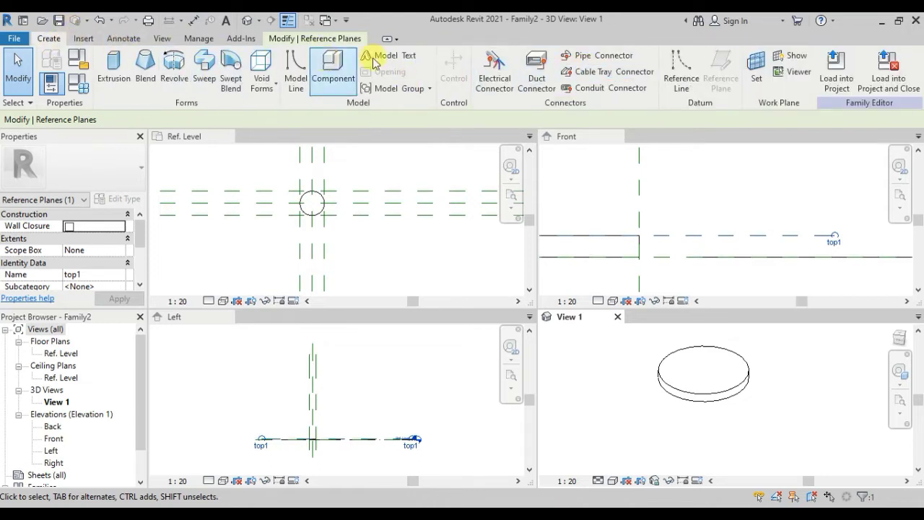
left_click(756, 72)
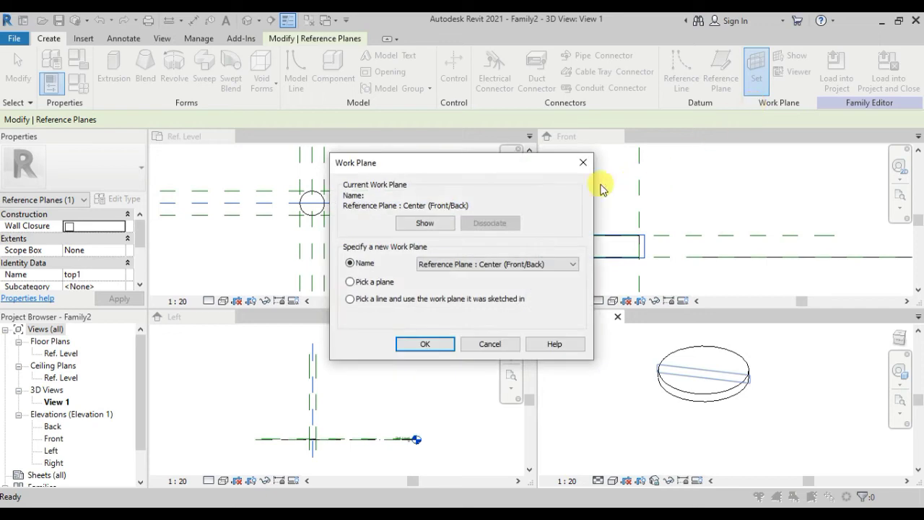
left_click(435, 264)
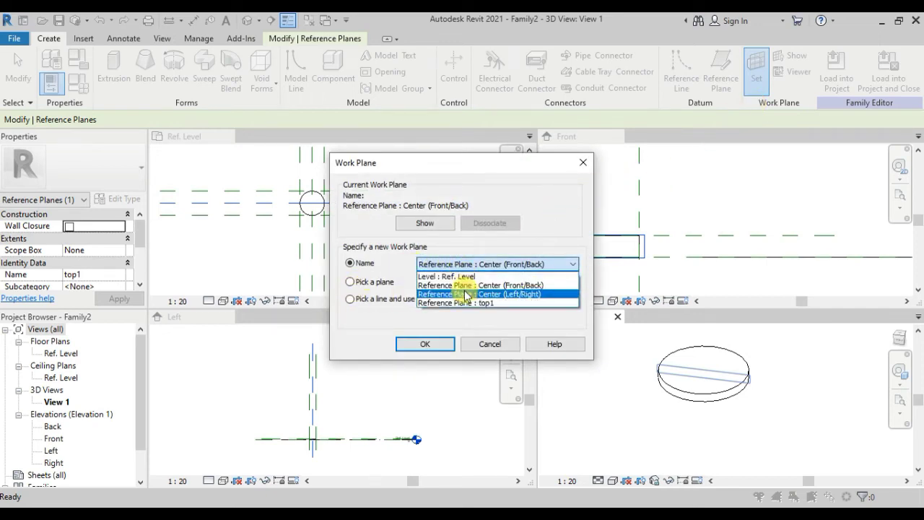
left_click(462, 306)
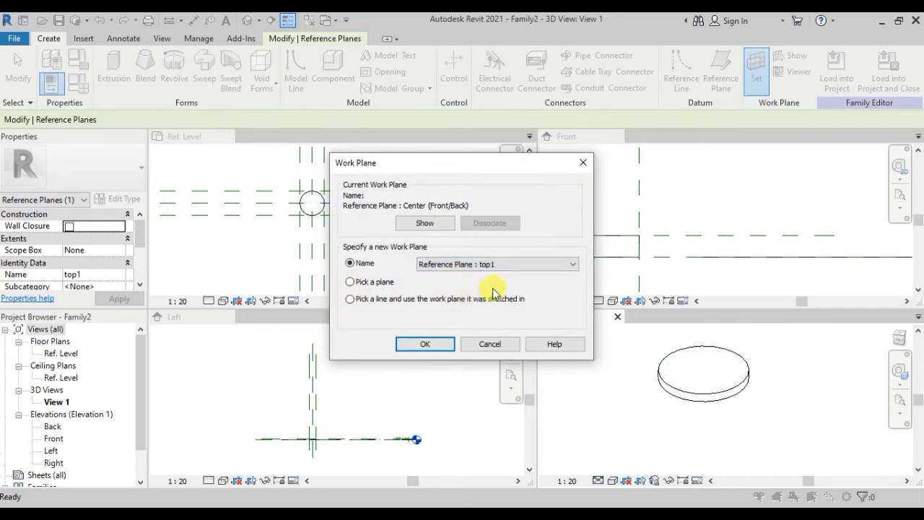
left_click(425, 344)
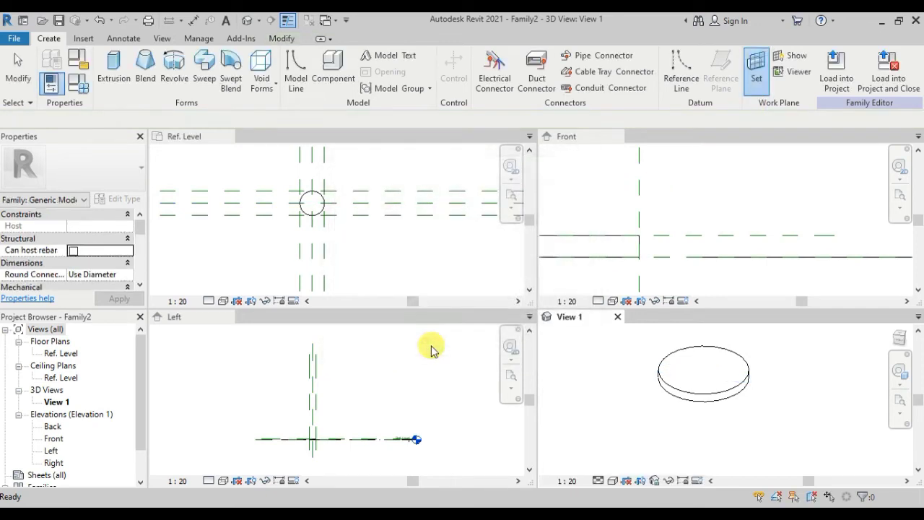
Start a solid extrusion and try to complete a circle of radius 10 centred on the disc in the Ref. Level plan
left_click(113, 72)
scroll(313, 206, "up", 1)
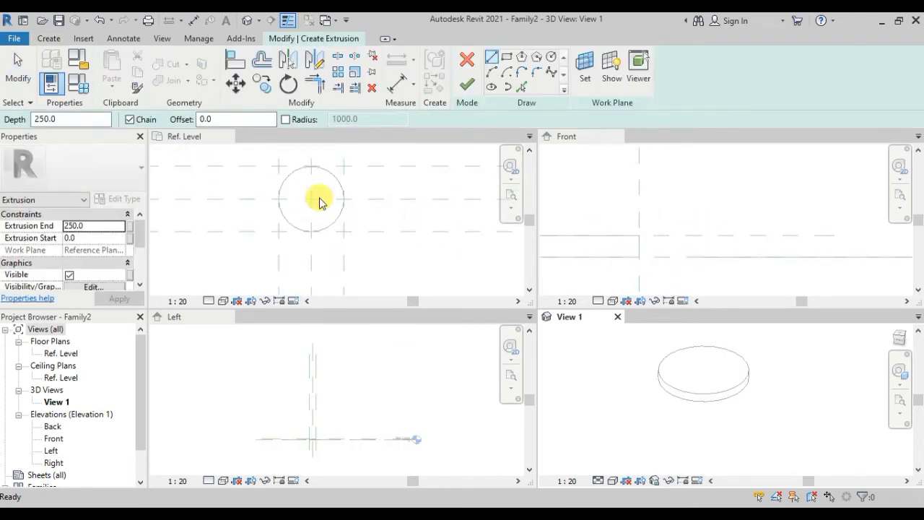
left_click(548, 61)
scroll(304, 209, "up", 2)
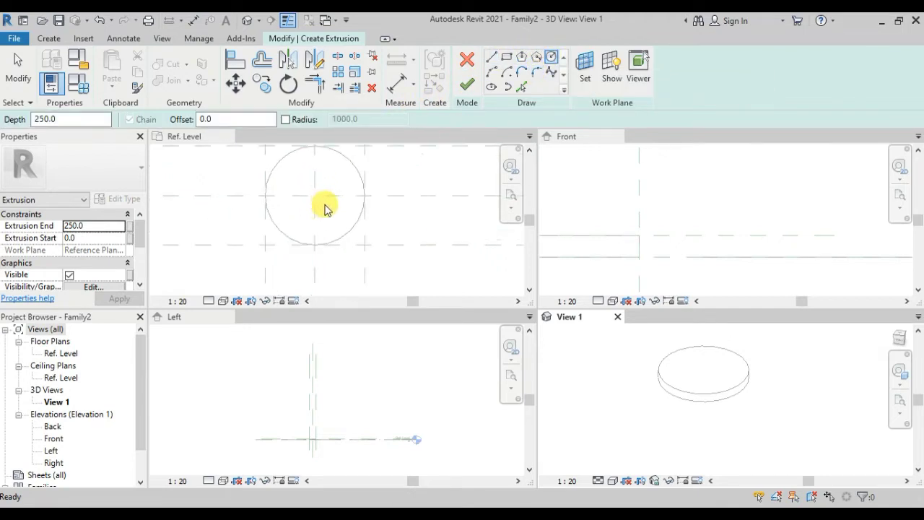
left_click(314, 201)
scroll(309, 194, "up", 2)
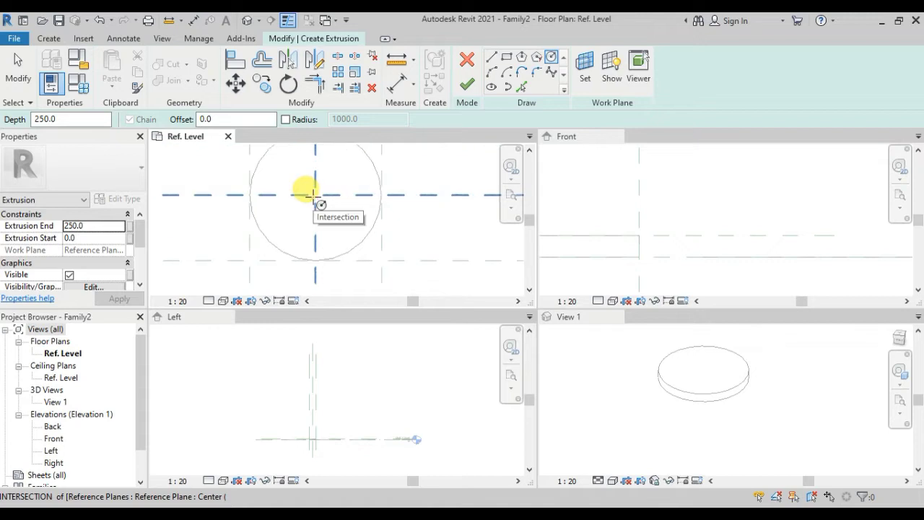
left_click(314, 194)
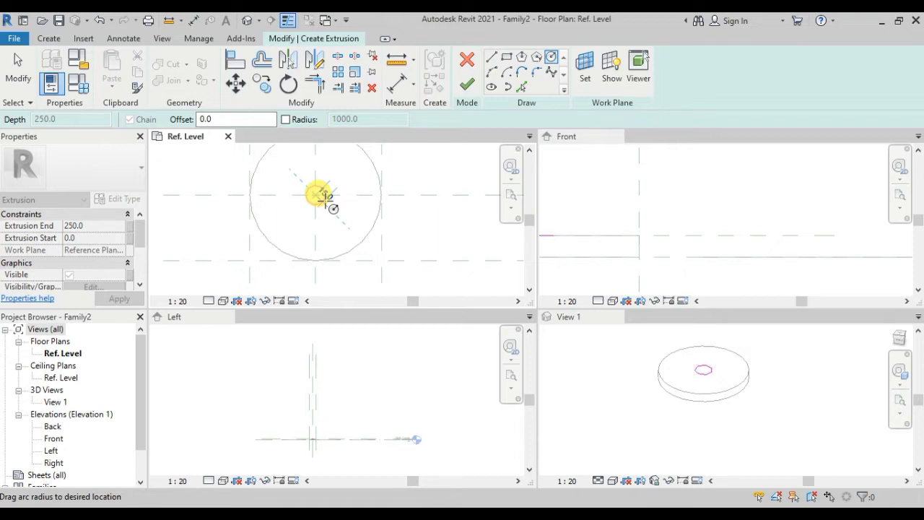
type("10")
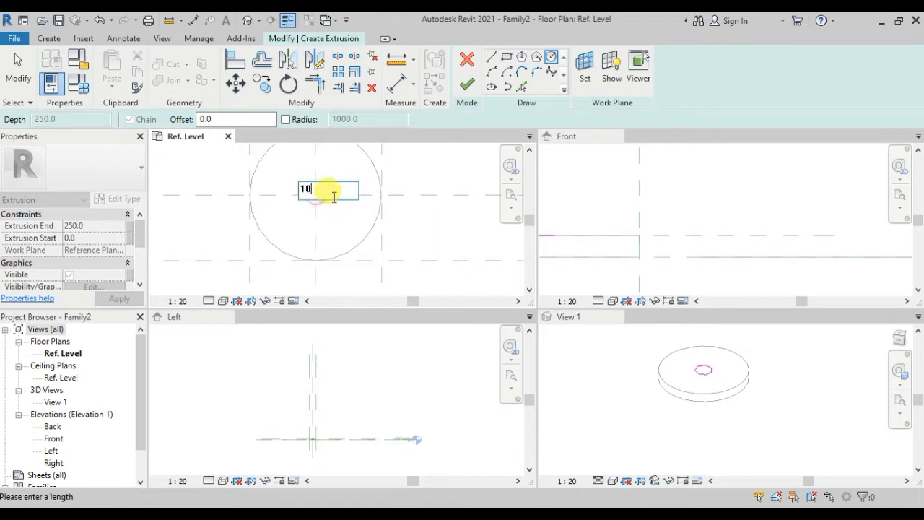
left_click(463, 92)
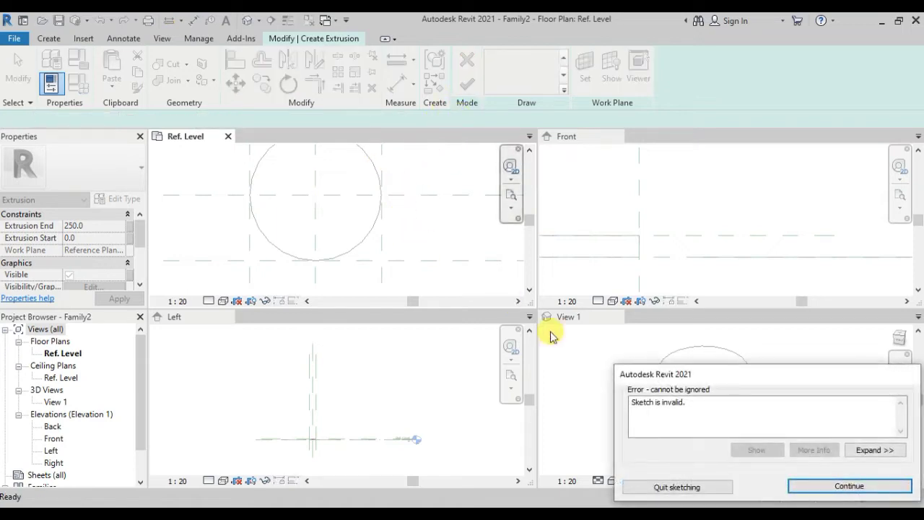
left_click(837, 488)
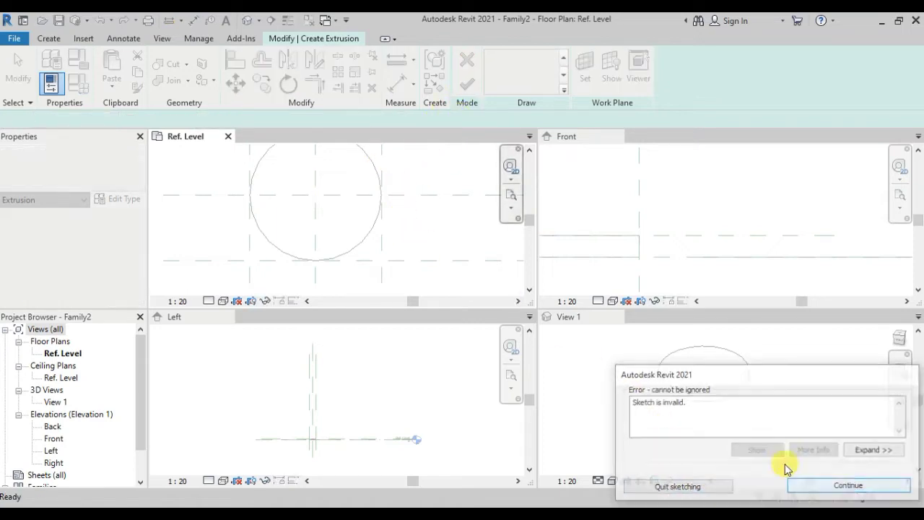
Sketch a circle of radius 10 at the intersection of the centre planes and extrude it to a depth of 2400
left_click(314, 193)
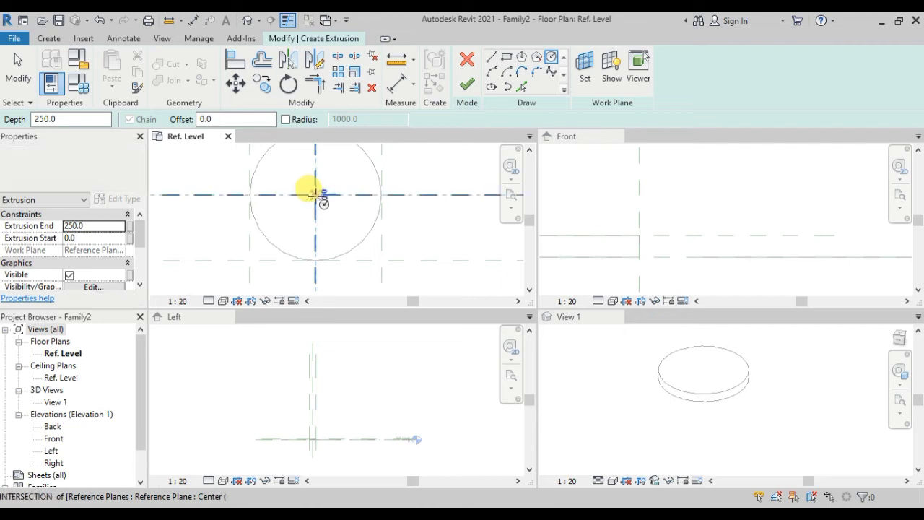
type("10")
key("Return")
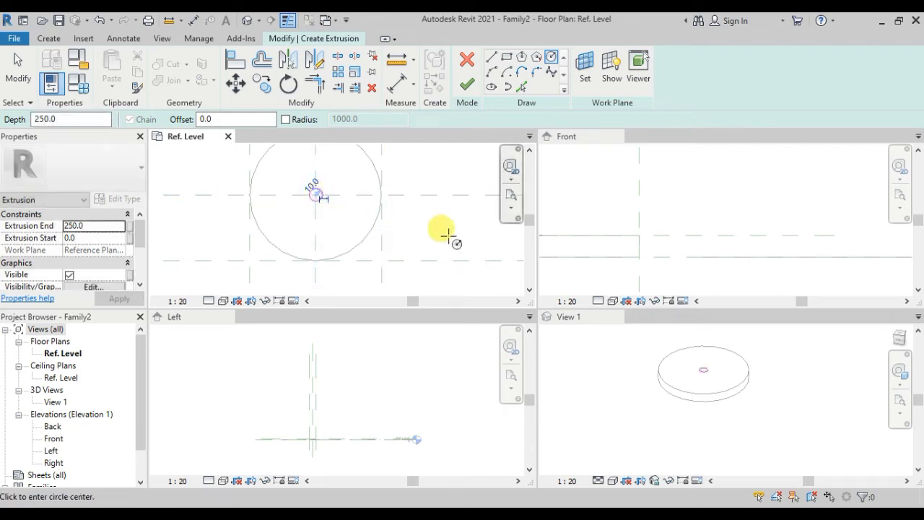
left_click(469, 84)
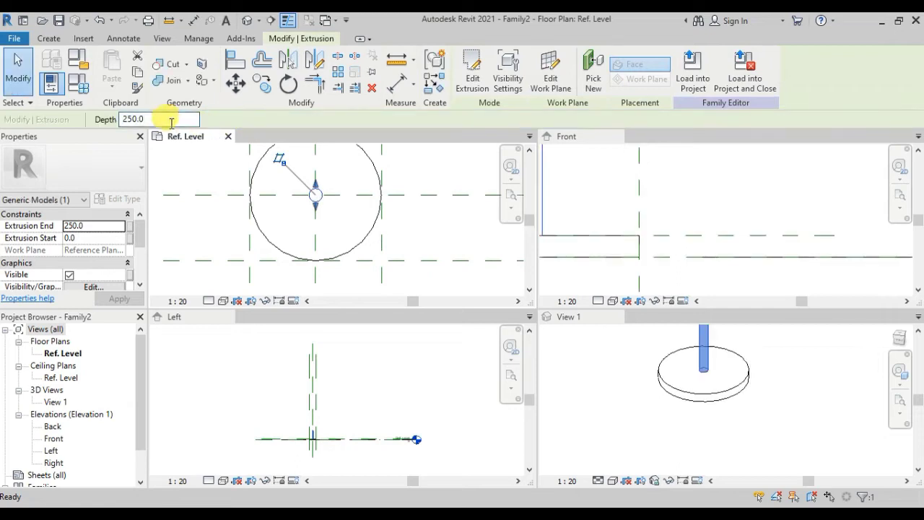
left_click_drag(171, 123, 98, 126)
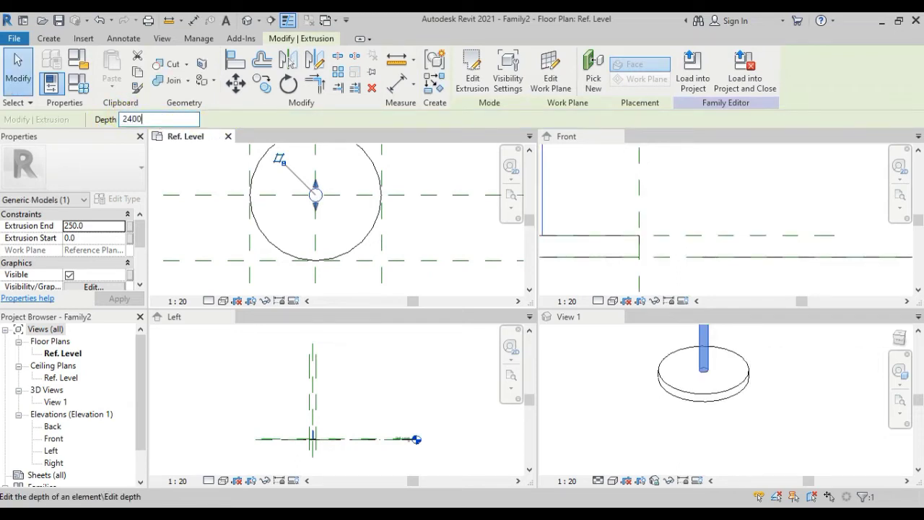
left_click(408, 207)
Examine the rod on the disc in the 3D view and in the Ref. Level floor plan
middle_click_drag(653, 368, 706, 406, "shift")
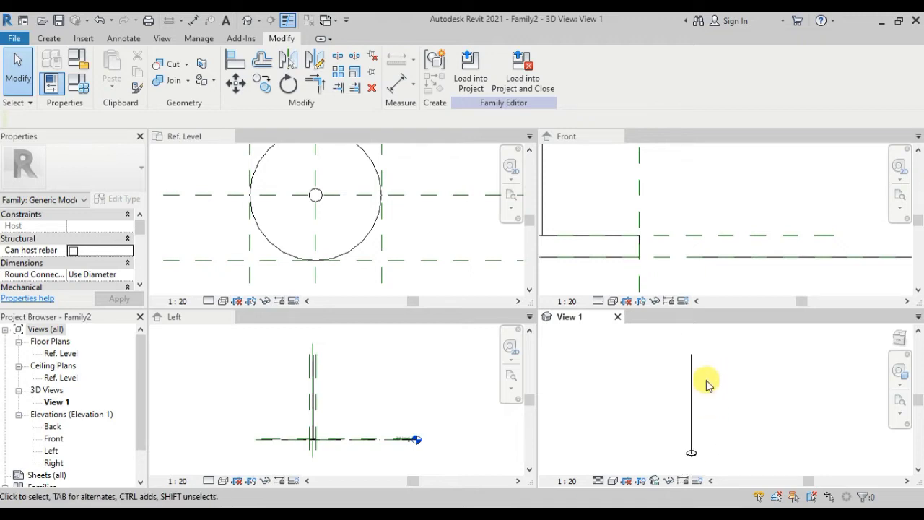
scroll(707, 380, "down", 1)
left_click(395, 227)
scroll(395, 228, "down", 3)
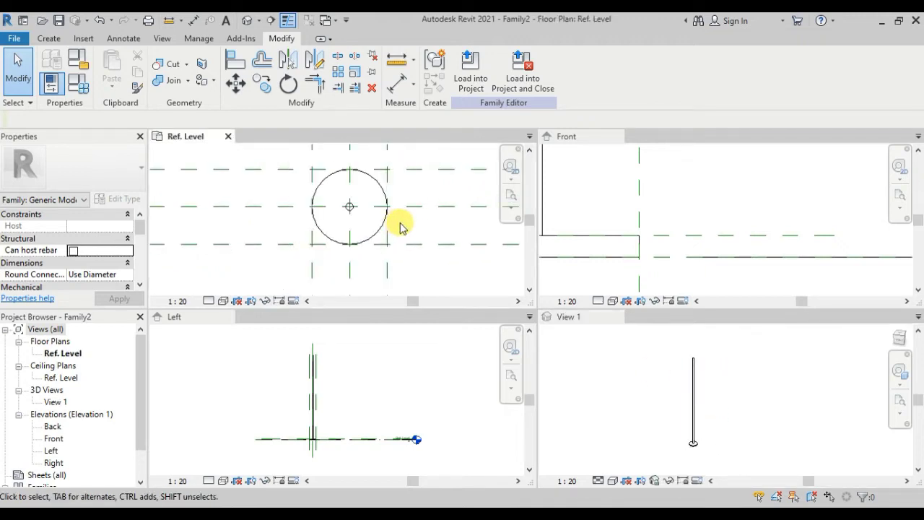
scroll(700, 359, "up", 2)
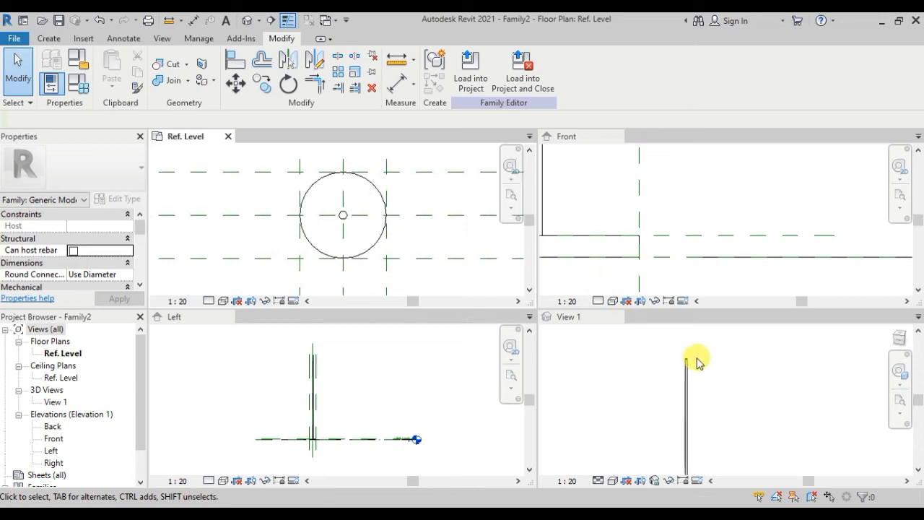
scroll(696, 364, "up", 3)
Draw a horizontal reference plane along the upper end of the rod in the Front elevation
mouse_move(648, 210)
middle_mouse_down()
mouse_move(666, 200)
mouse_move(669, 247)
mouse_move(684, 211)
mouse_move(691, 279)
middle_mouse_up()
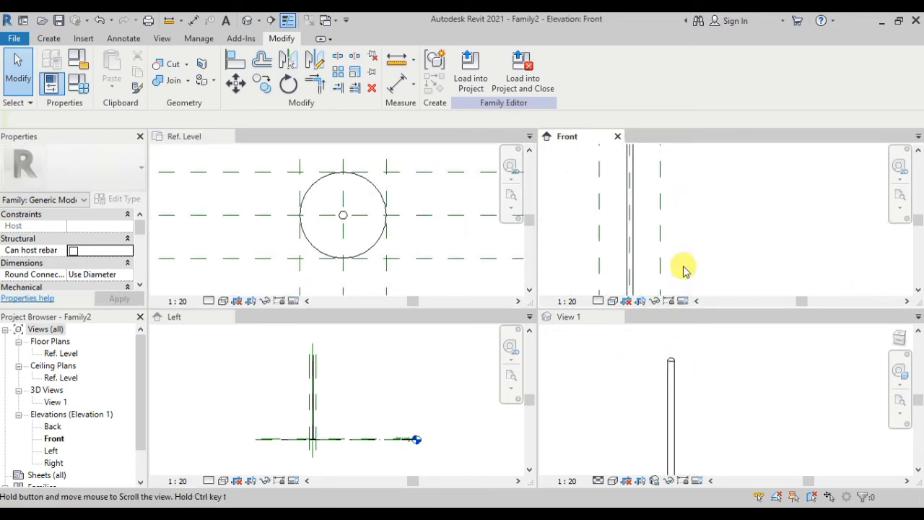
scroll(669, 188, "down", 4)
middle_click_drag(673, 192, 686, 268)
scroll(675, 201, "down", 1)
scroll(682, 194, "down", 3)
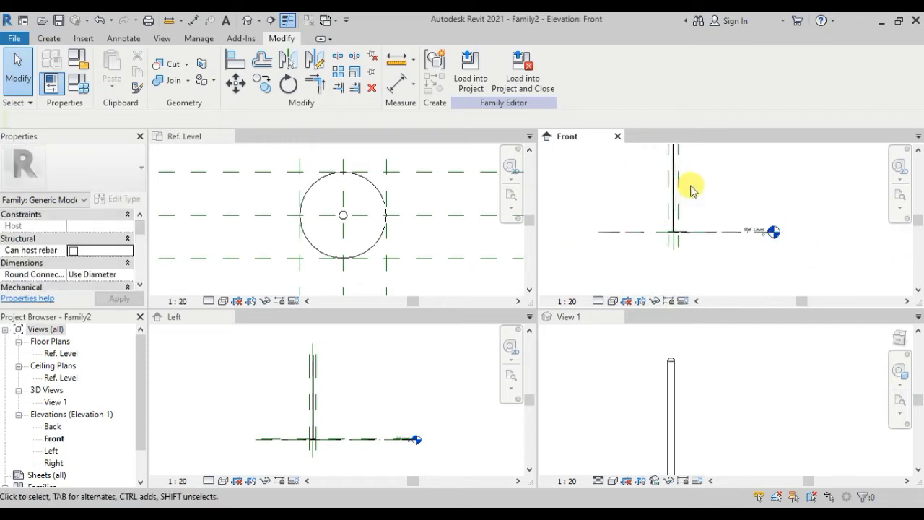
middle_click_drag(691, 186, 697, 266)
scroll(680, 180, "up", 4)
scroll(661, 199, "up", 5)
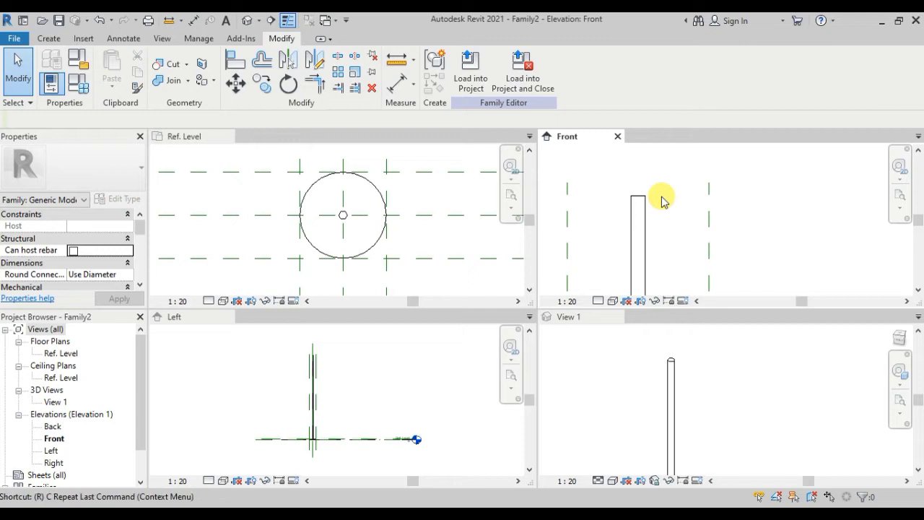
key("p")
scroll(646, 192, "up", 1)
left_click(622, 195)
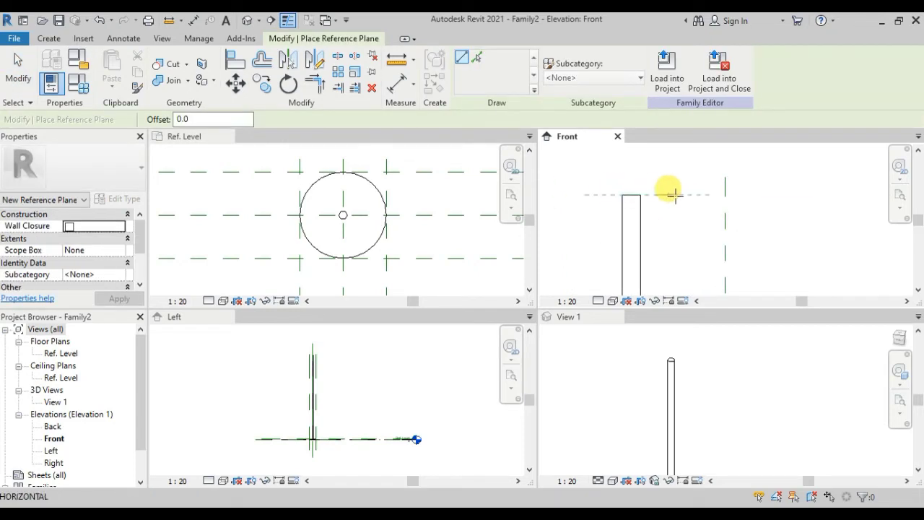
left_click(680, 194)
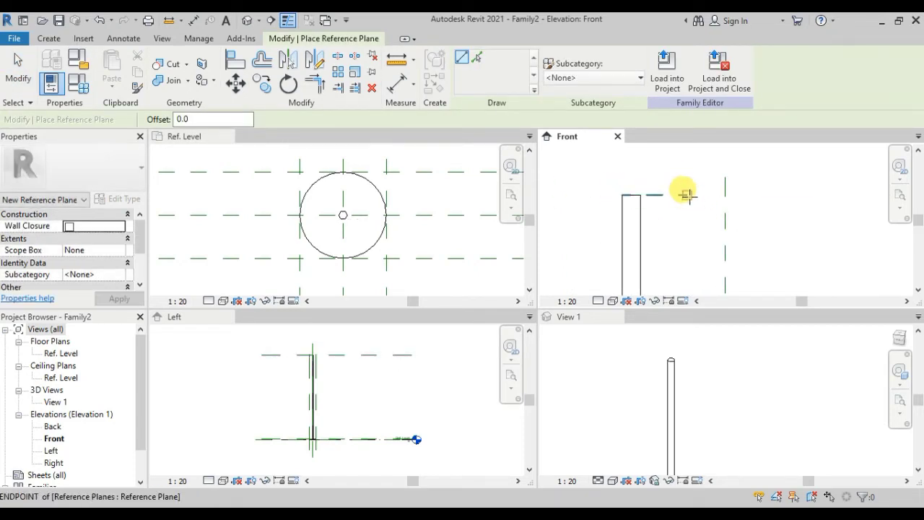
left_click(688, 196)
key("Escape")
left_click(678, 195)
key("Escape")
key("Escape")
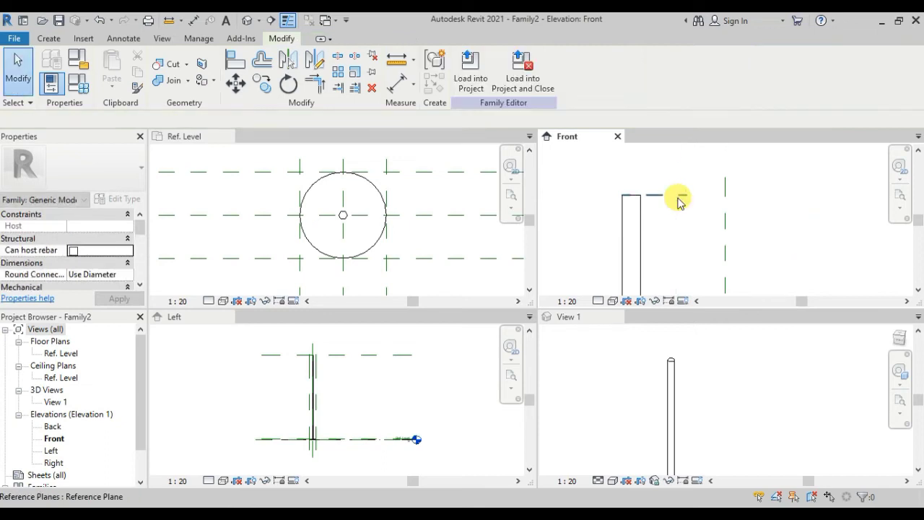
Name the horizontal reference plane along the rod's upper end "top 2" in the Front elevation
left_click(679, 202)
left_click(679, 208)
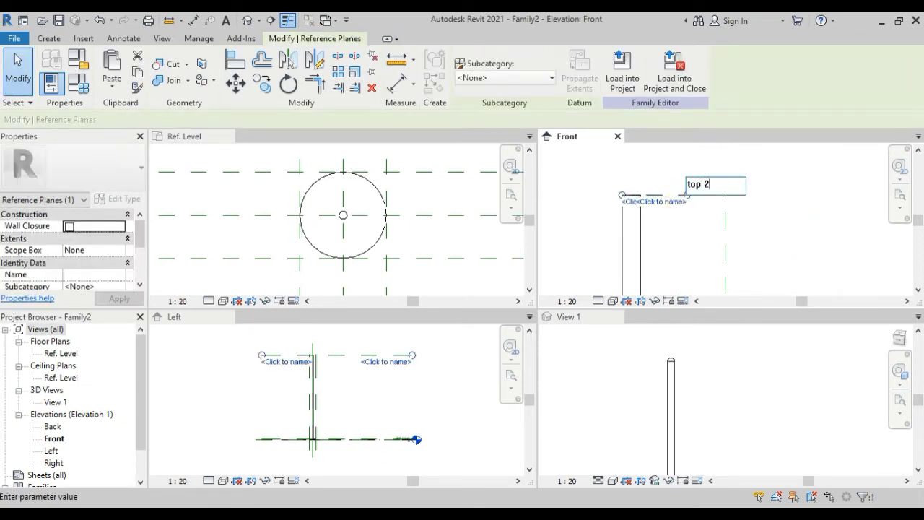
key("Return")
scroll(685, 233, "up", 1)
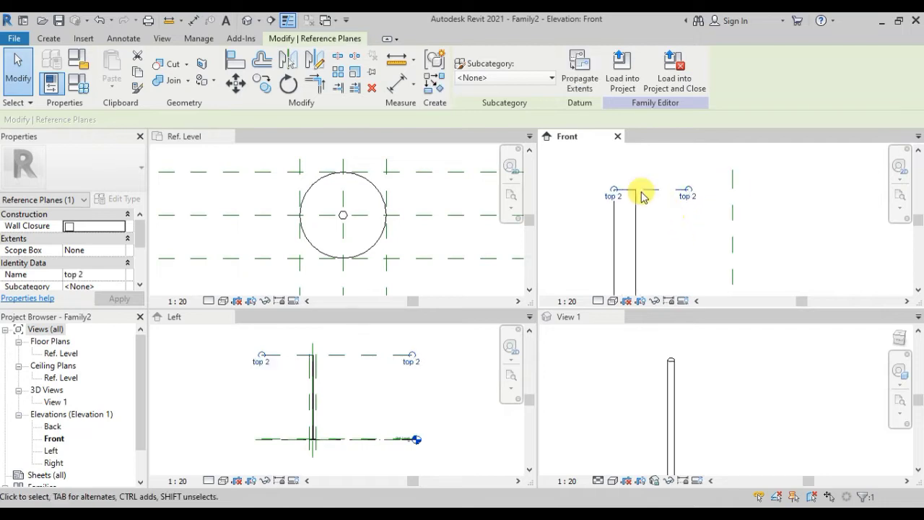
Check the named planes available for the work plane and confirm Reference Plane : Center (Front/Back)
left_click(40, 40)
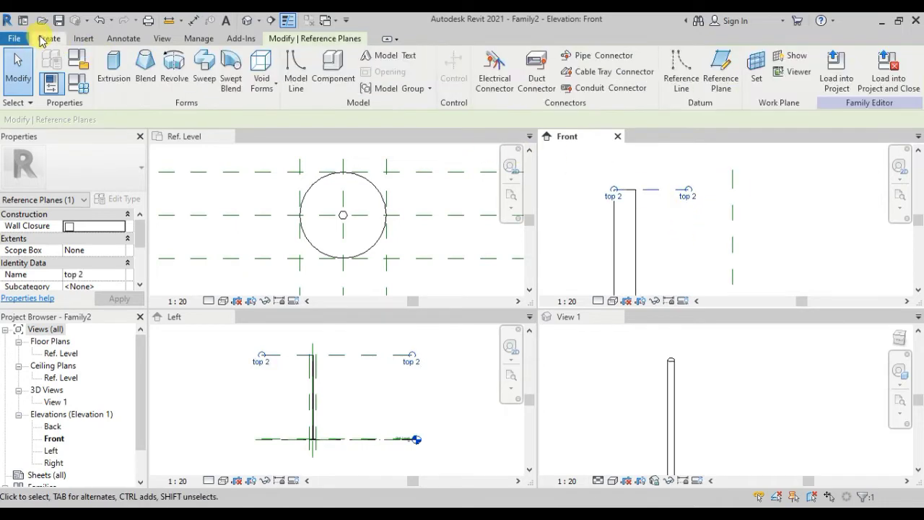
left_click(756, 68)
left_click(488, 265)
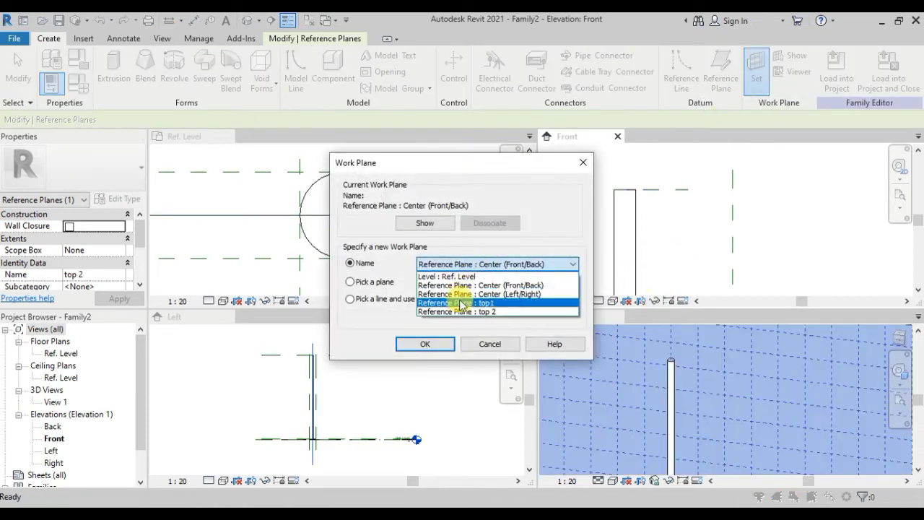
left_click(431, 342)
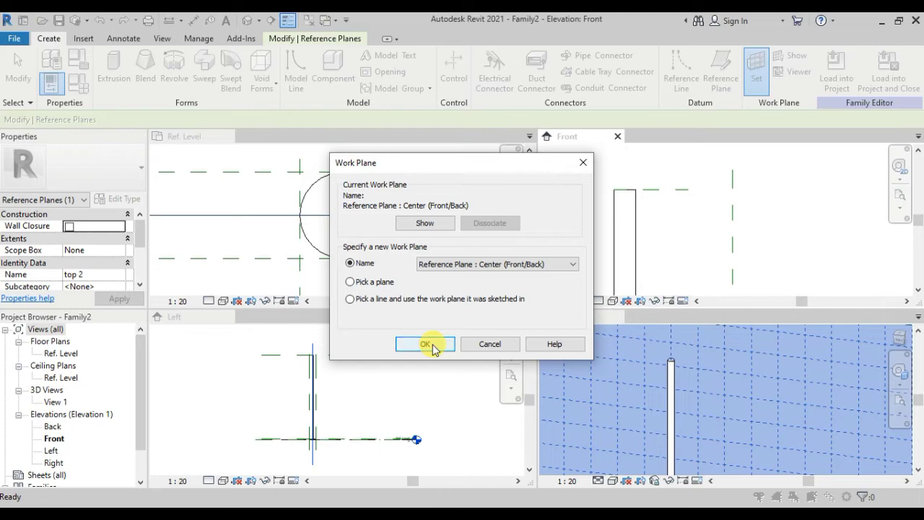
left_click(431, 346)
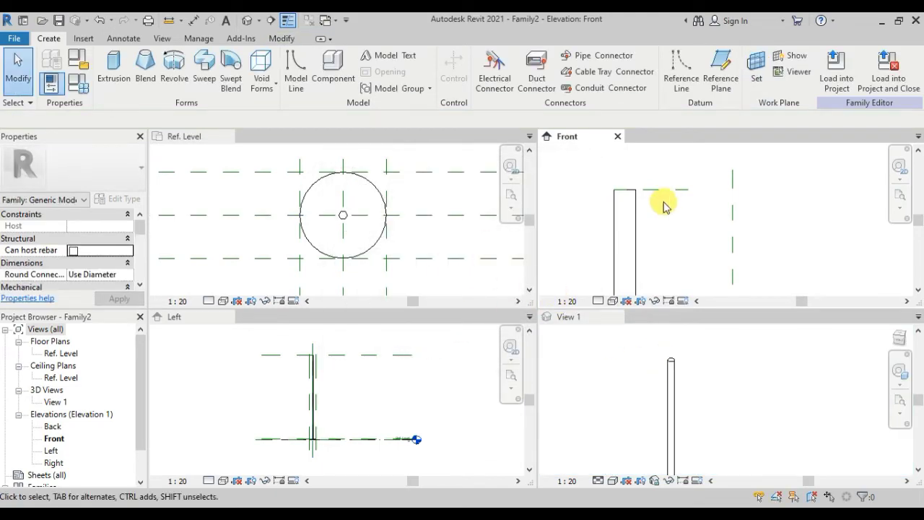
Start a solid extrusion and try to draw a circle centred on the rod in the Ref. Level plan
scroll(653, 193, "down", 3)
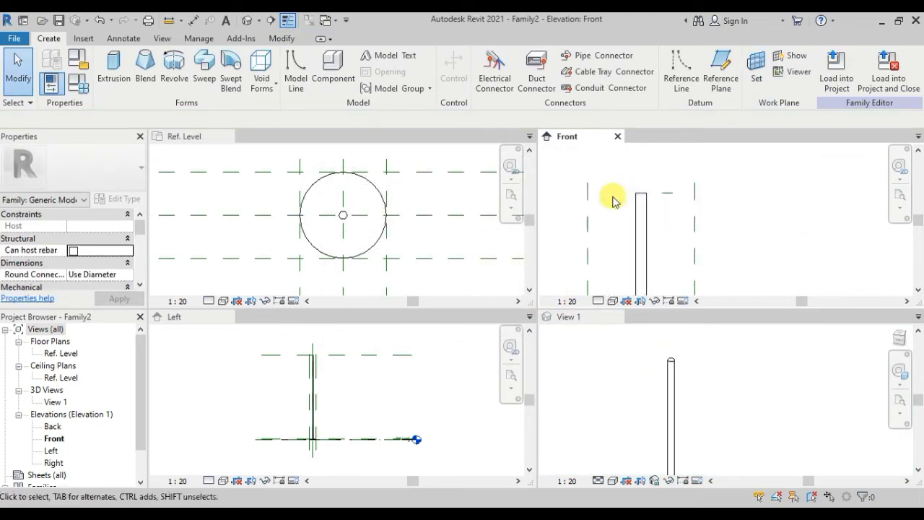
scroll(290, 209, "up", 1)
left_click(110, 69)
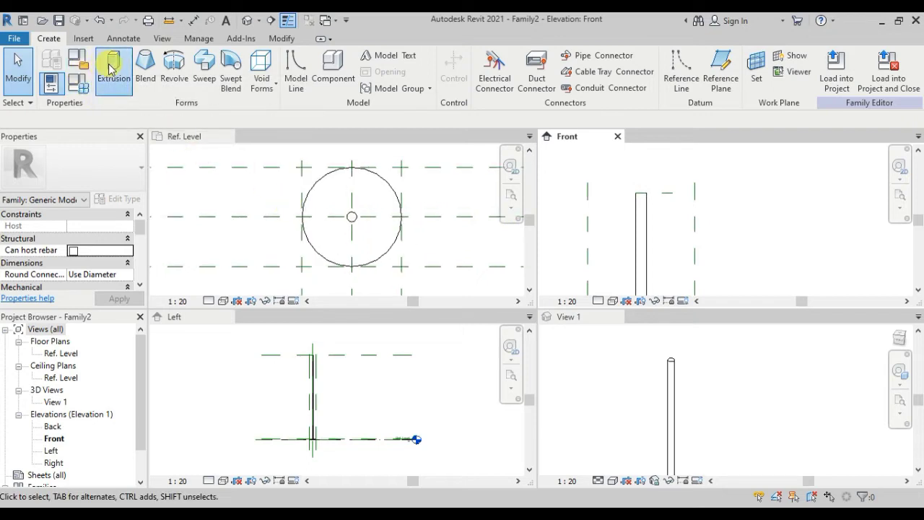
left_click(551, 57)
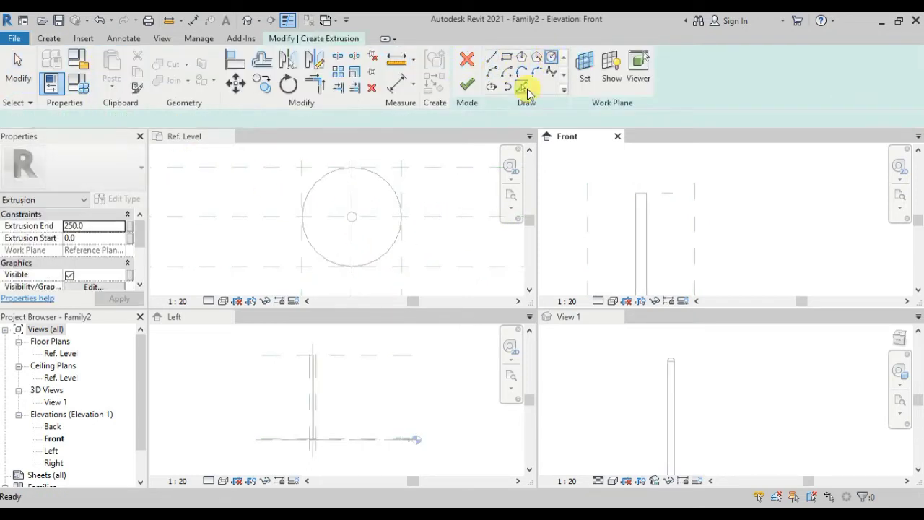
scroll(354, 217, "up", 3)
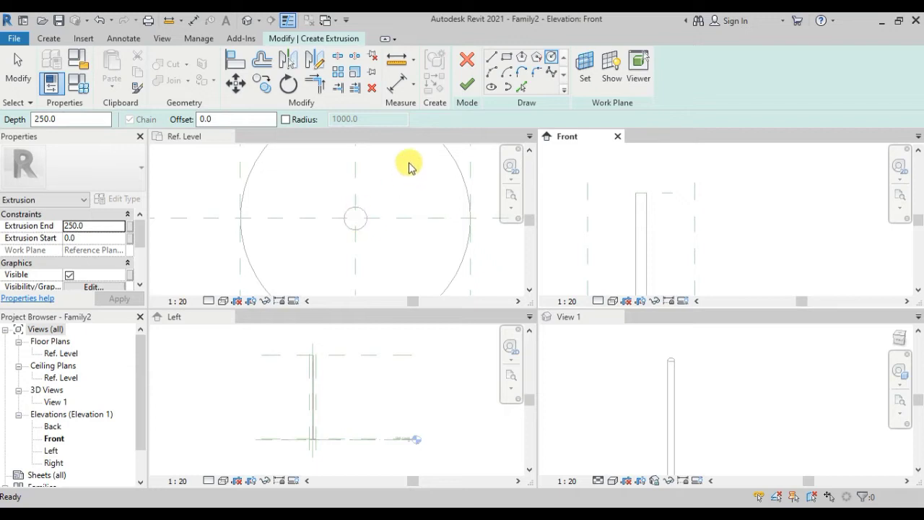
left_click(357, 216)
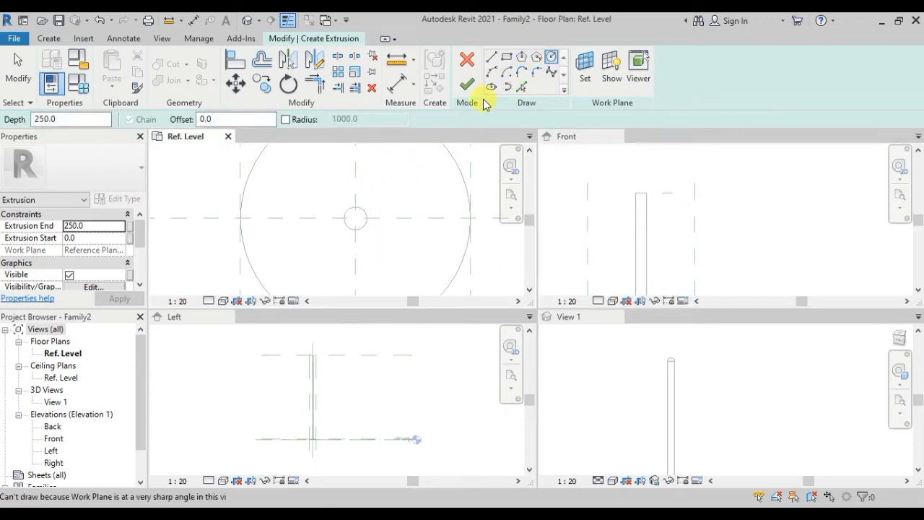
scroll(355, 220, "down", 2)
scroll(354, 218, "up", 1)
left_click(354, 218)
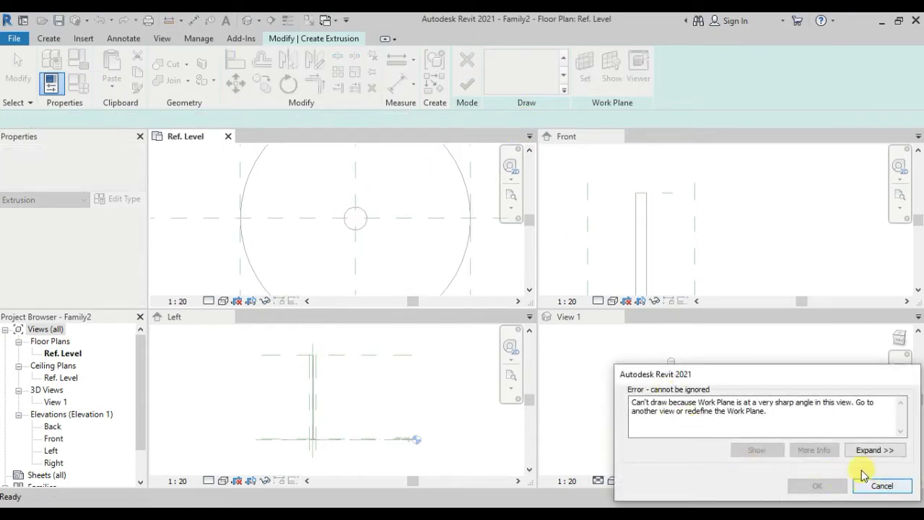
left_click(877, 486)
Set the extrusion sketch's work plane to Reference Plane : top 2
left_click(593, 82)
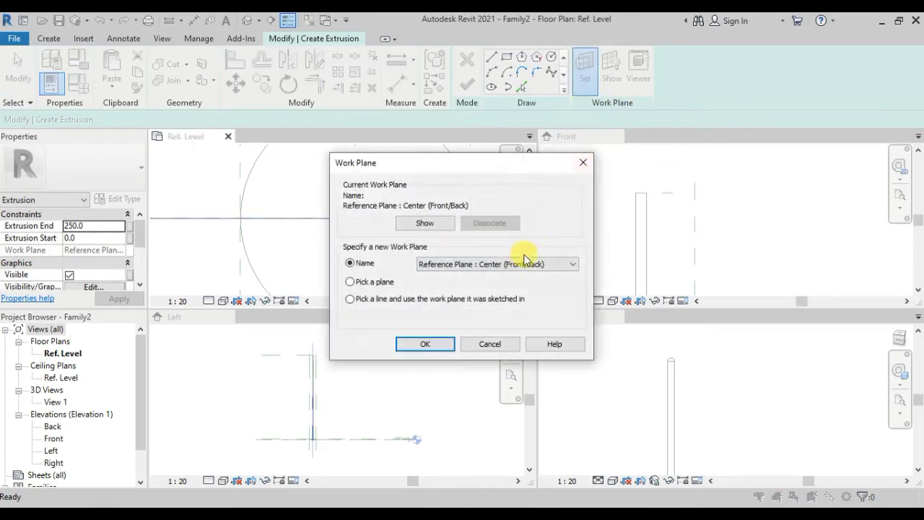
left_click(497, 264)
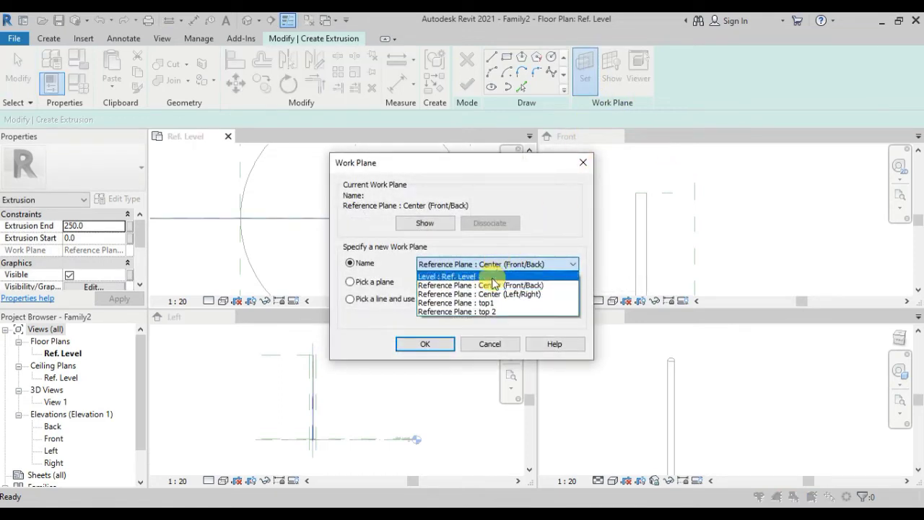
left_click(470, 311)
left_click(427, 343)
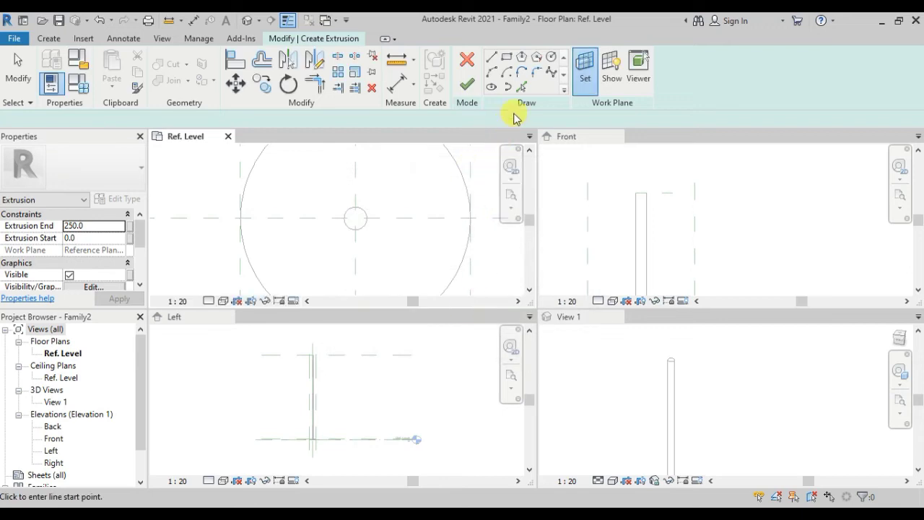
Sketch a circle of radius 85 centred on the rod in the Ref. Level plan and extrude it to a depth of 10
left_click(552, 60)
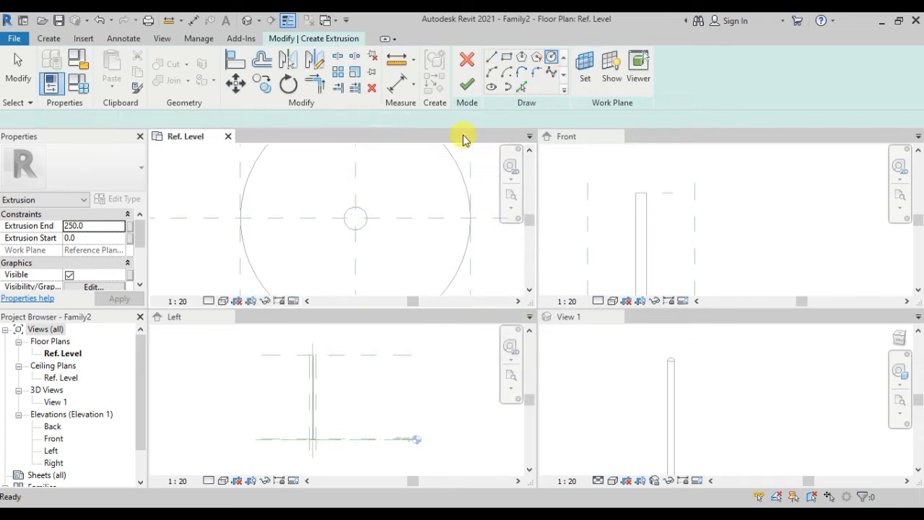
left_click(354, 215)
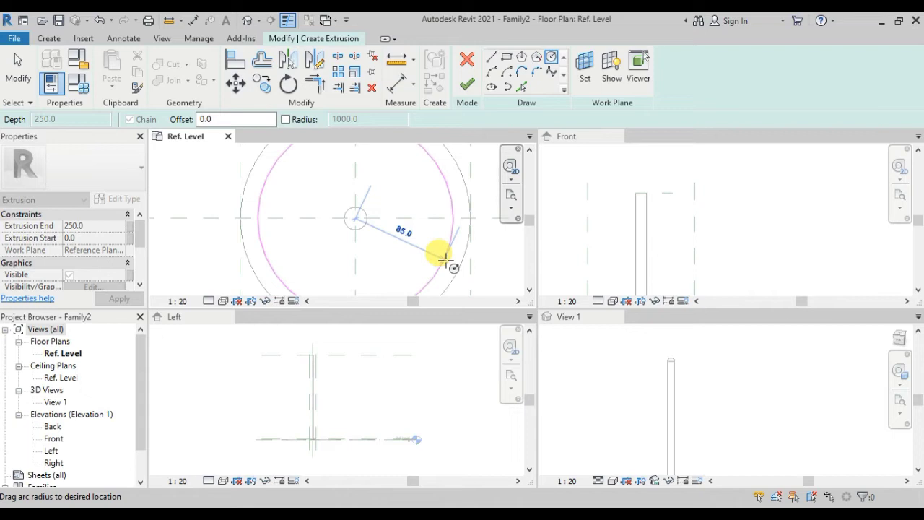
left_click(443, 256)
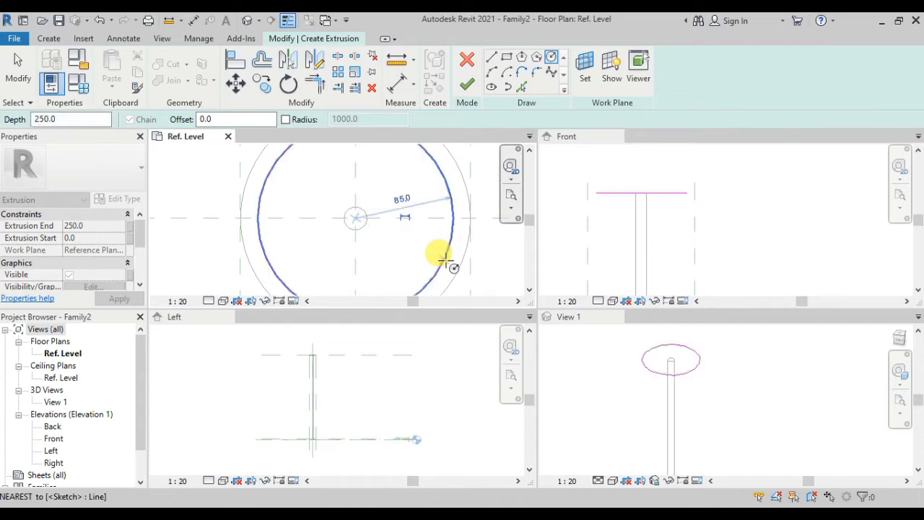
left_click(467, 87)
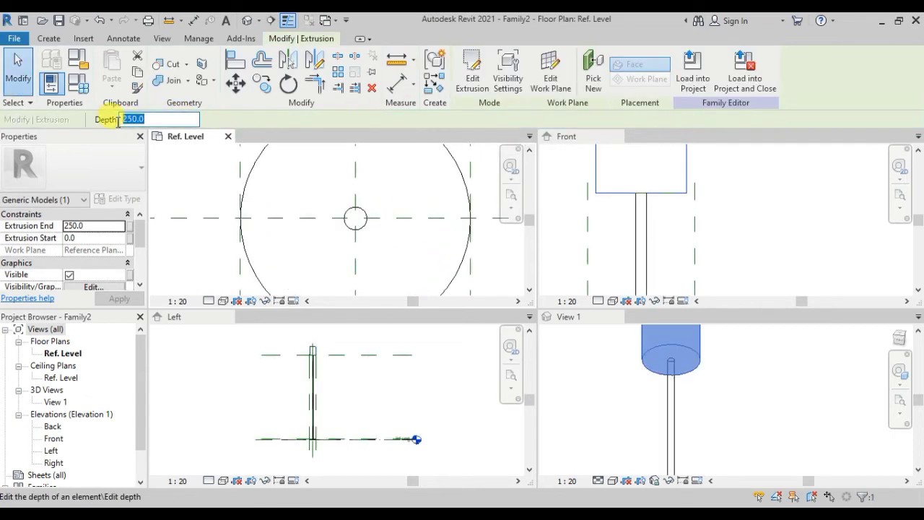
type("10")
key("Return")
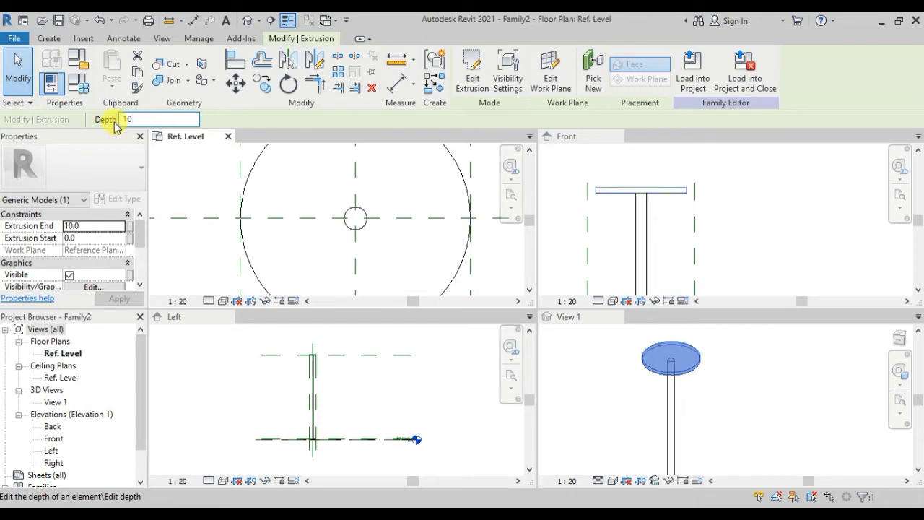
Examine the thin disc on the rod's upper end in the 3D view and the Front elevation
left_click(711, 384)
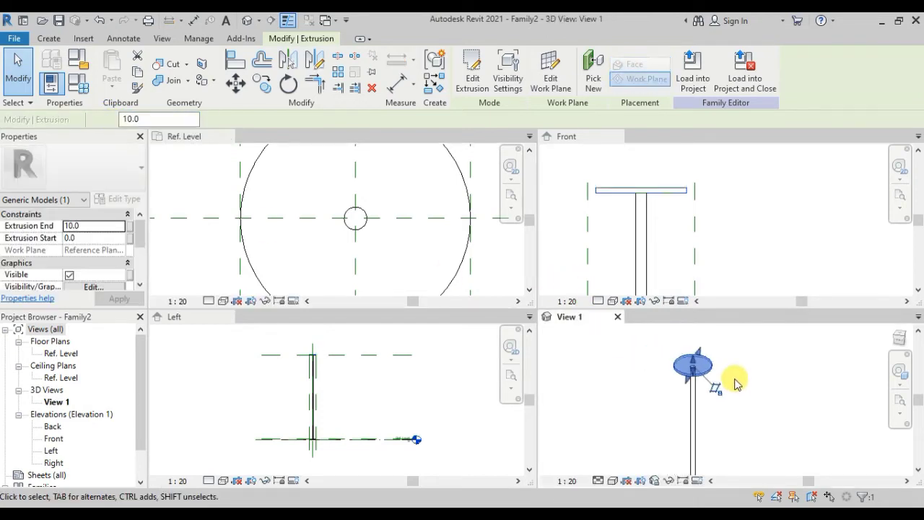
left_click(728, 397)
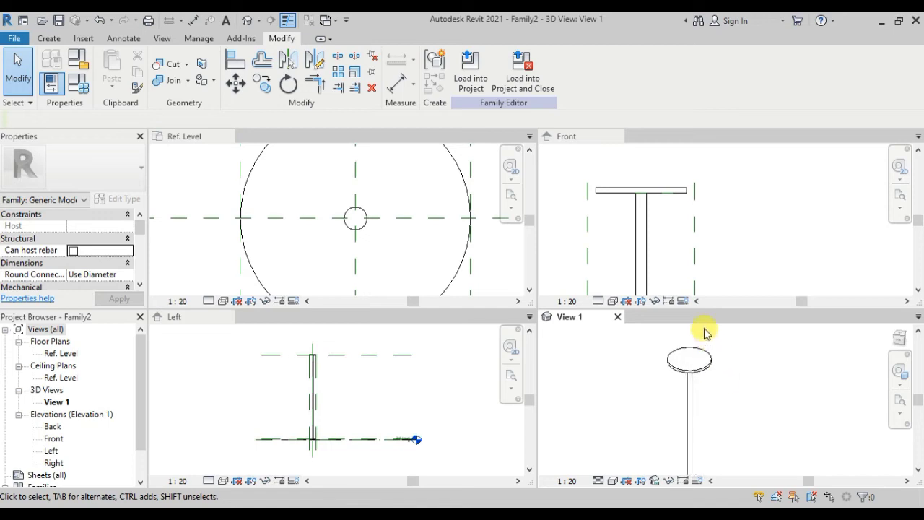
scroll(665, 175, "up", 2)
scroll(666, 176, "down", 5)
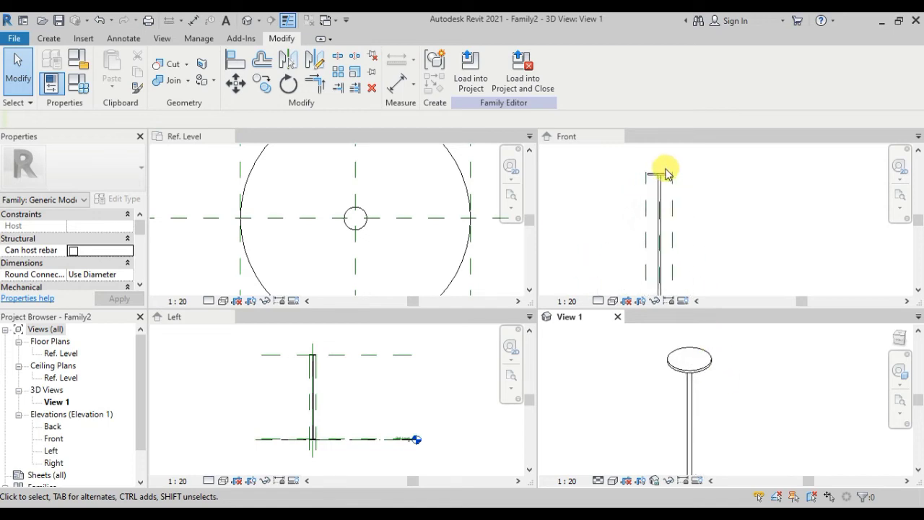
scroll(668, 173, "up", 2)
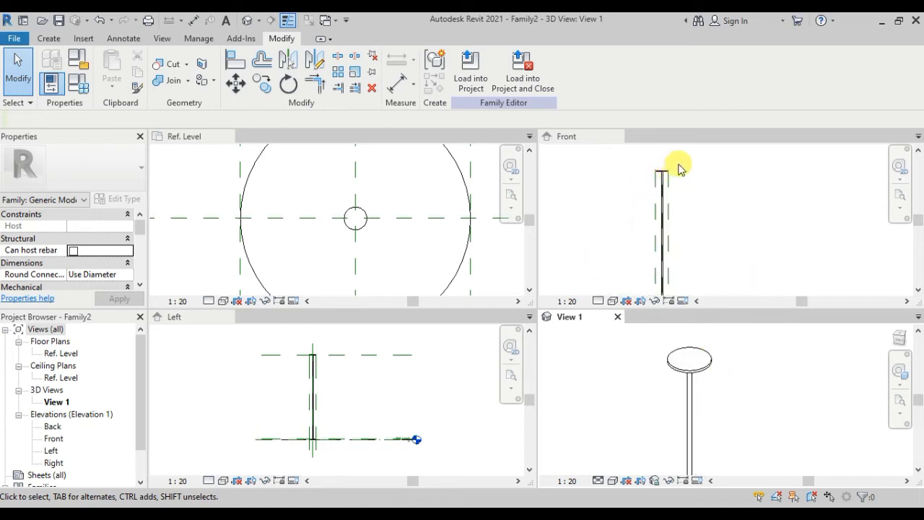
scroll(667, 172, "up", 5)
left_click(644, 176)
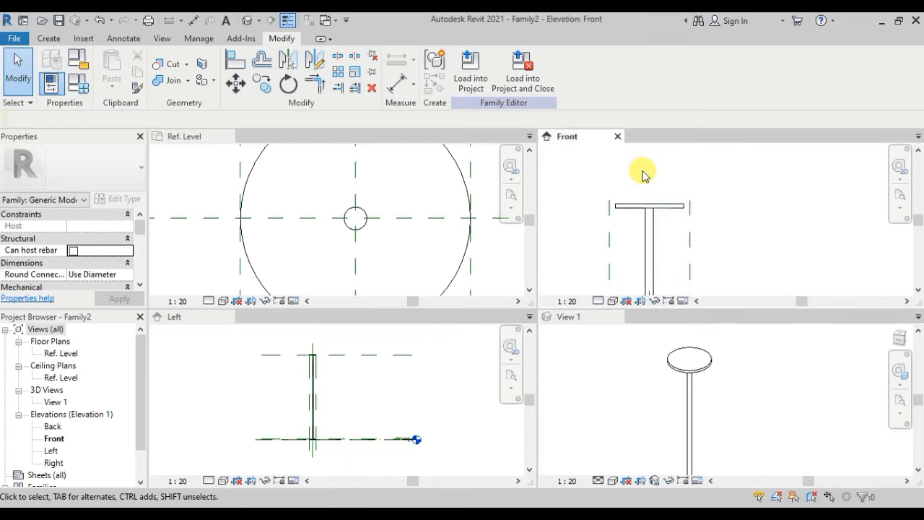
scroll(653, 186, "up", 2)
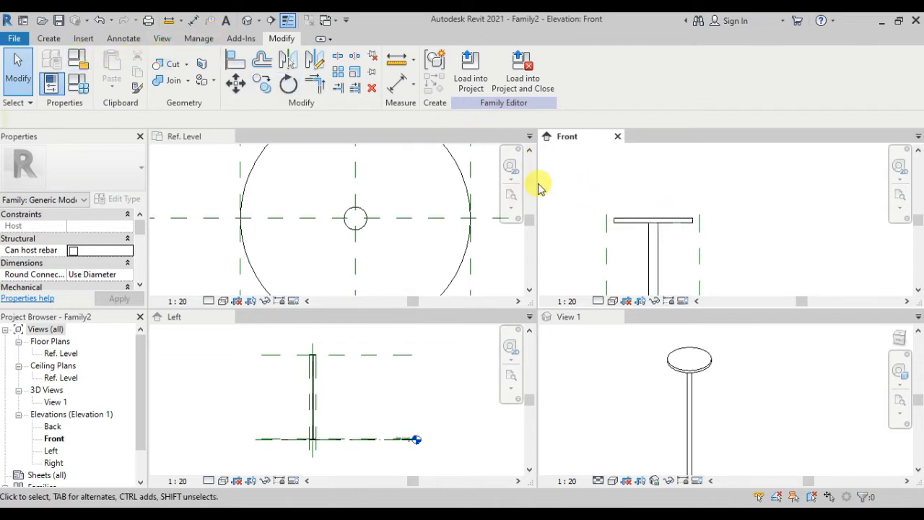
key("r")
key("p")
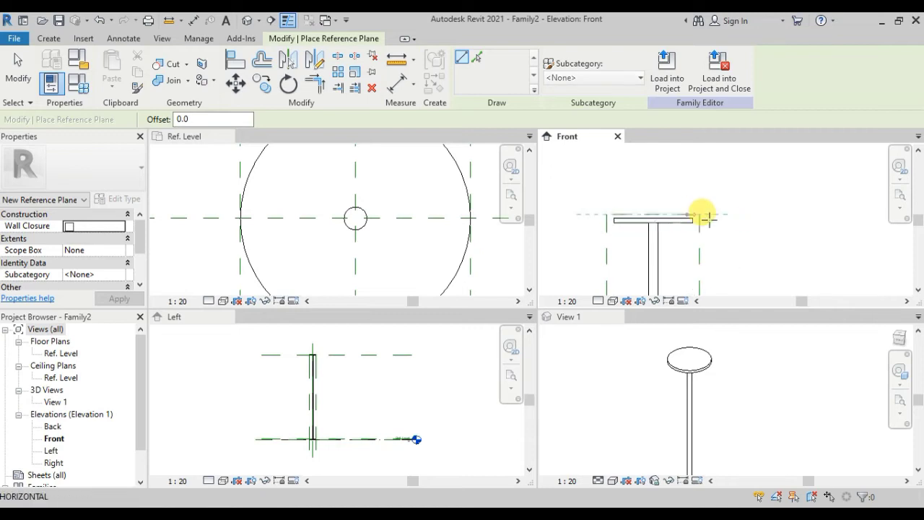
left_click(744, 213)
scroll(744, 213, "up", 2)
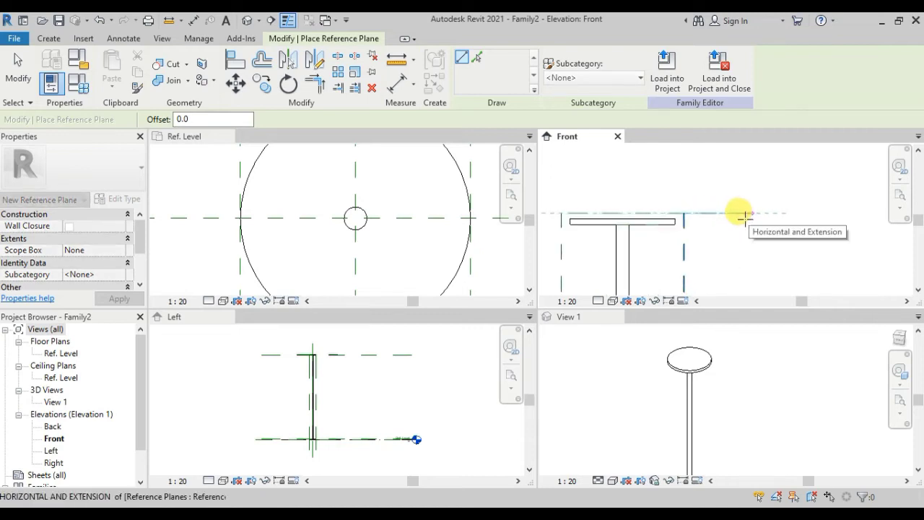
key("Escape")
key("Escape")
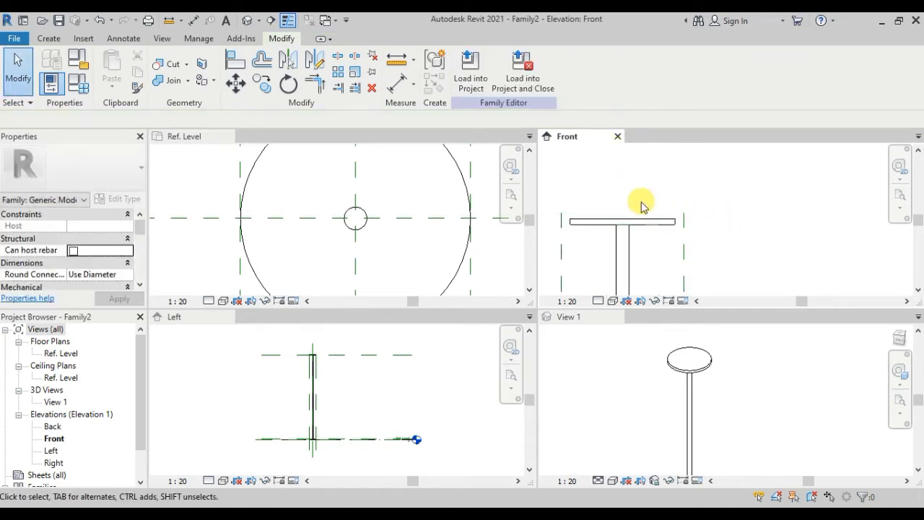
Draw a horizontal reference plane along the upper face of the thin disc in the Front elevation
key("r")
key("p")
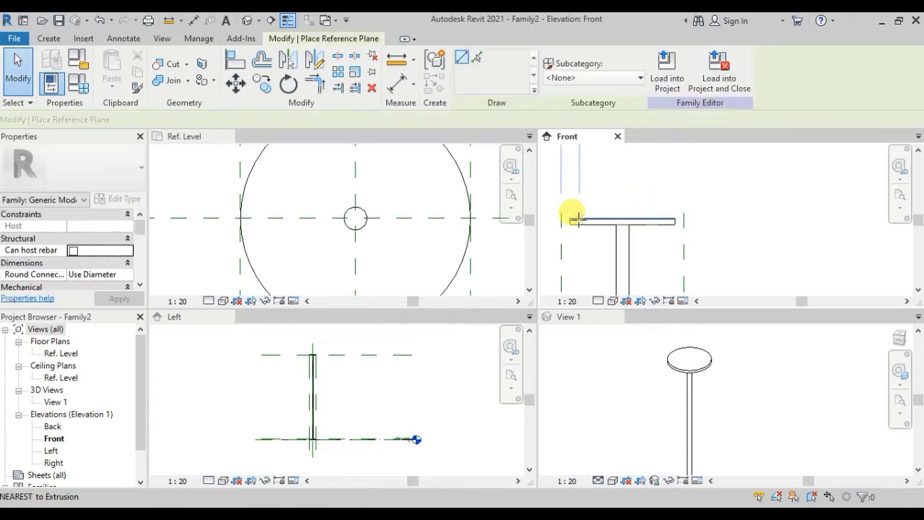
left_click(567, 218)
left_click(713, 217)
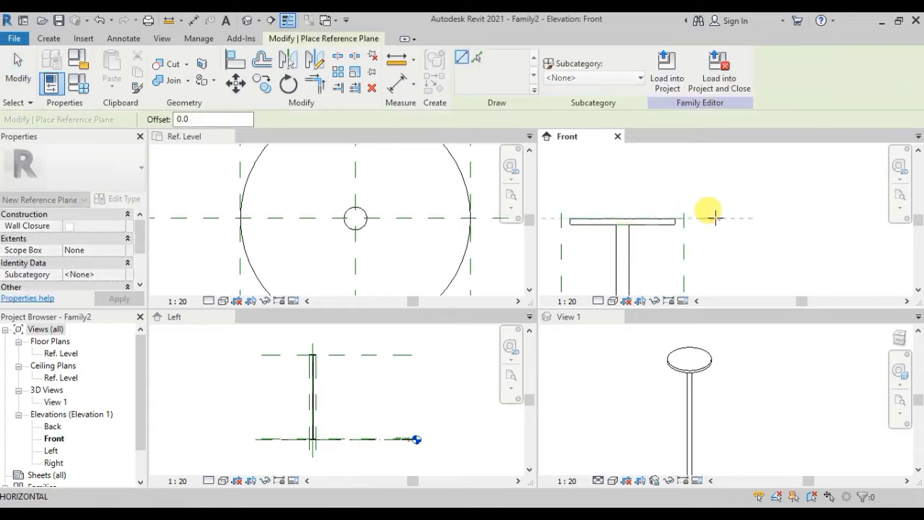
key("Escape")
key("Escape")
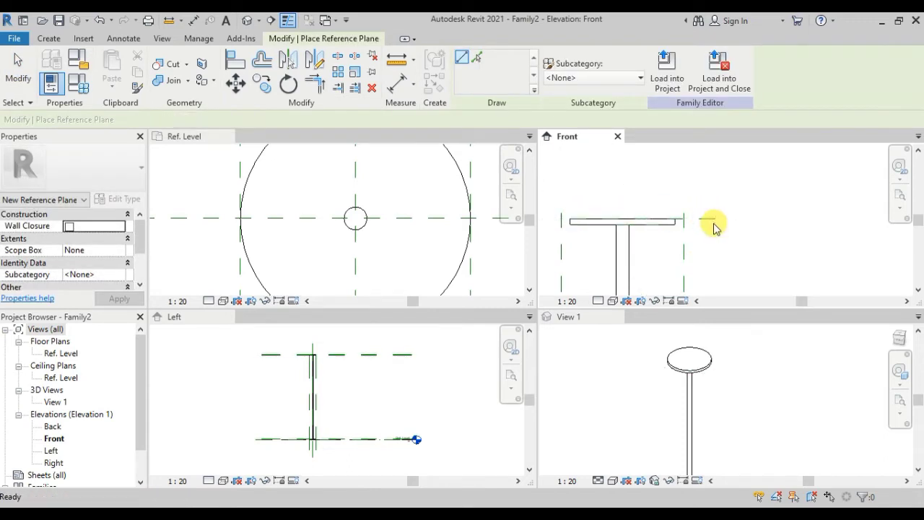
Name the reference plane along the upper disc's top face "top 3"
left_click(707, 221)
left_click(706, 225)
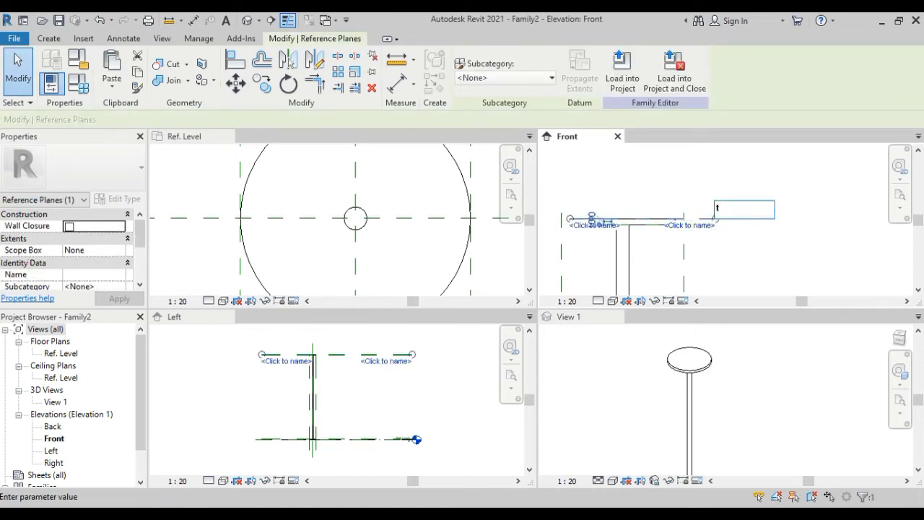
type("top 3")
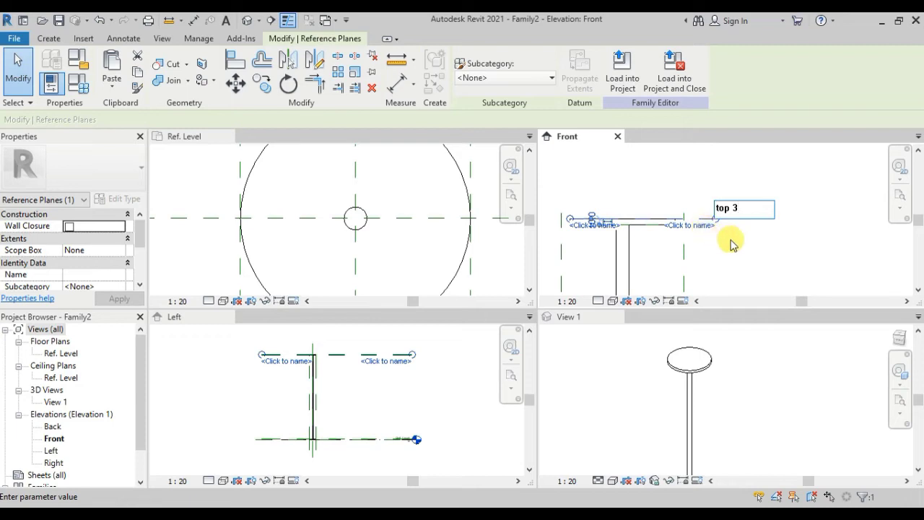
key("Return")
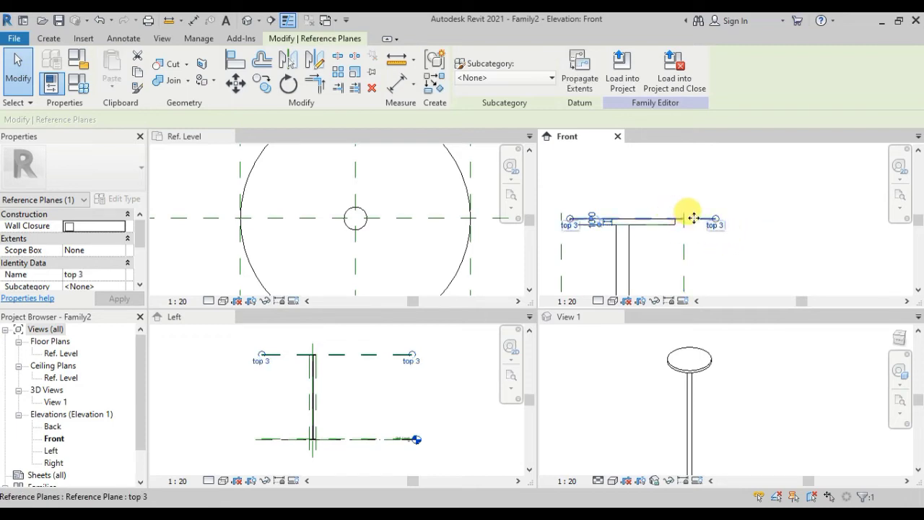
Set the work plane to the reference plane "top 3" with the Ref. Level floor plan as its view, and return to the Front elevation
scroll(701, 221, "up", 2)
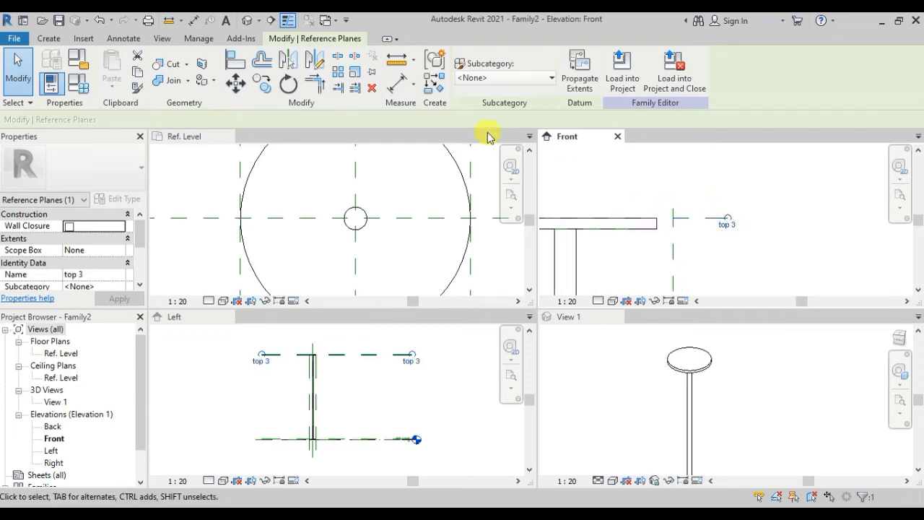
left_click(49, 41)
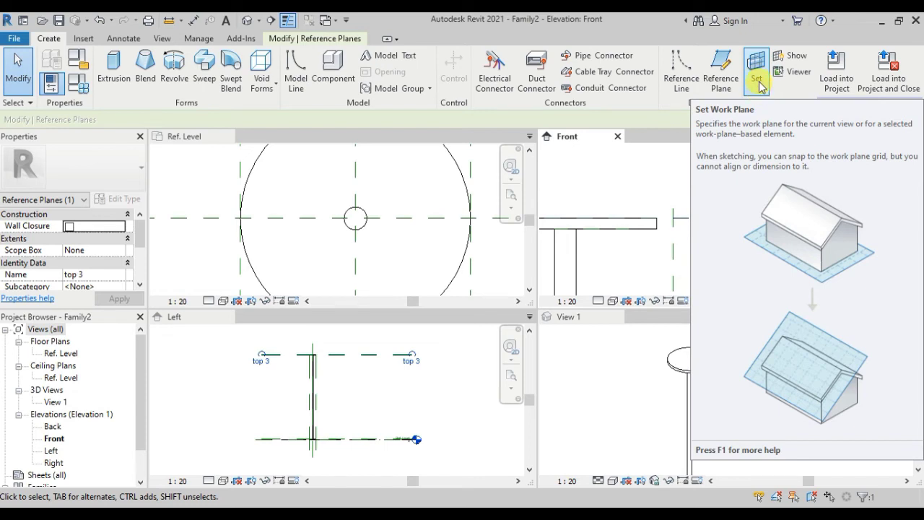
left_click(756, 80)
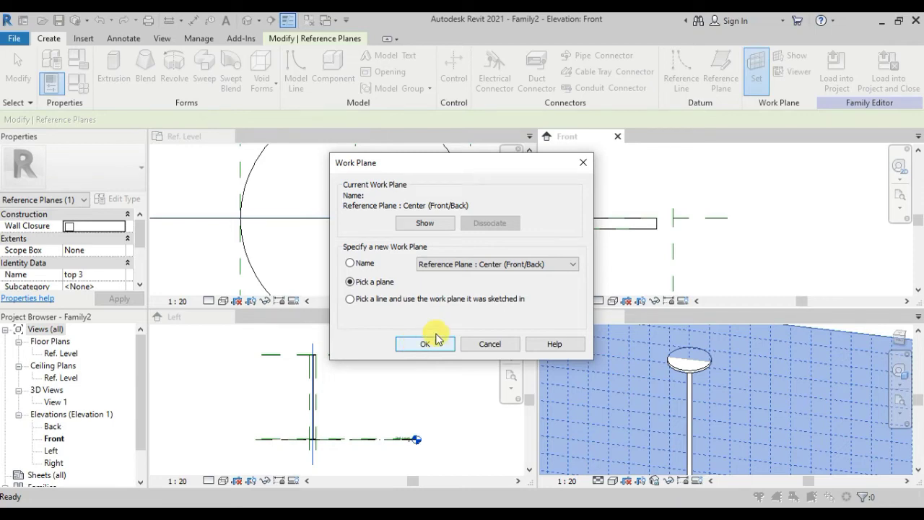
left_click(498, 264)
left_click(462, 320)
left_click(426, 344)
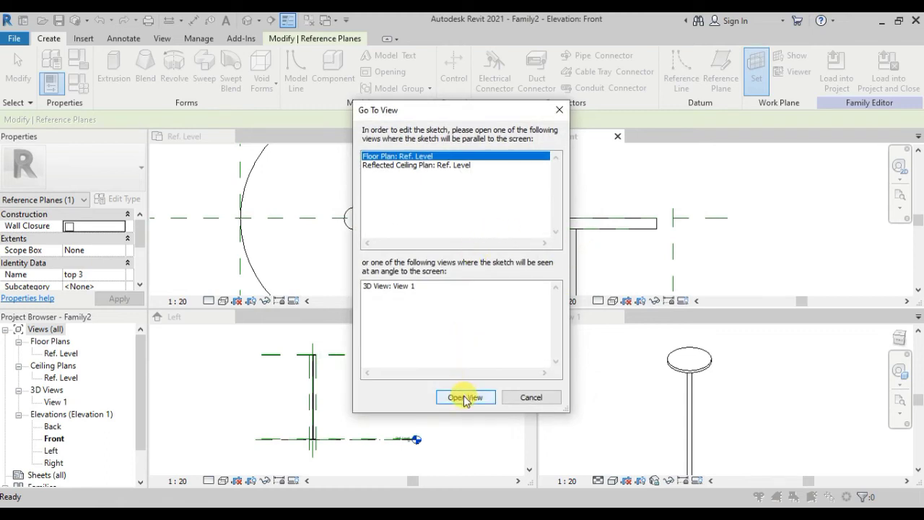
left_click(464, 398)
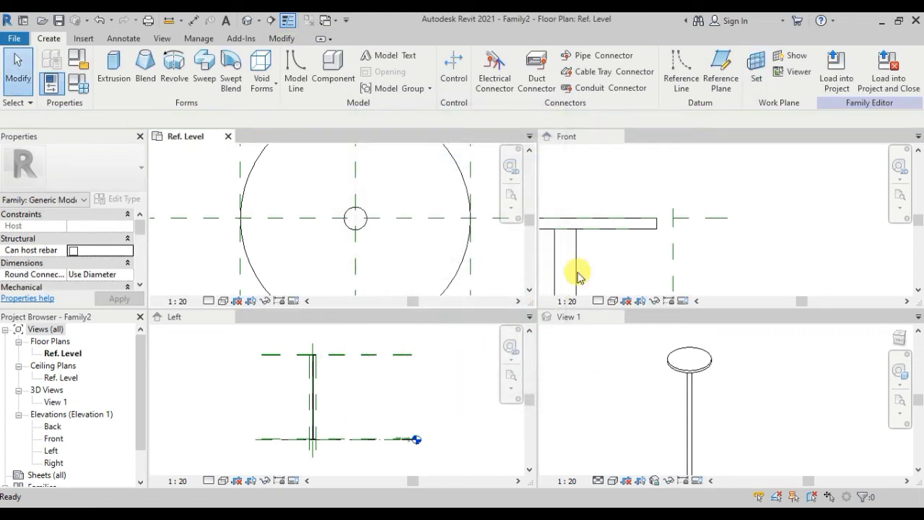
left_click(639, 254)
scroll(698, 258, "up", 4)
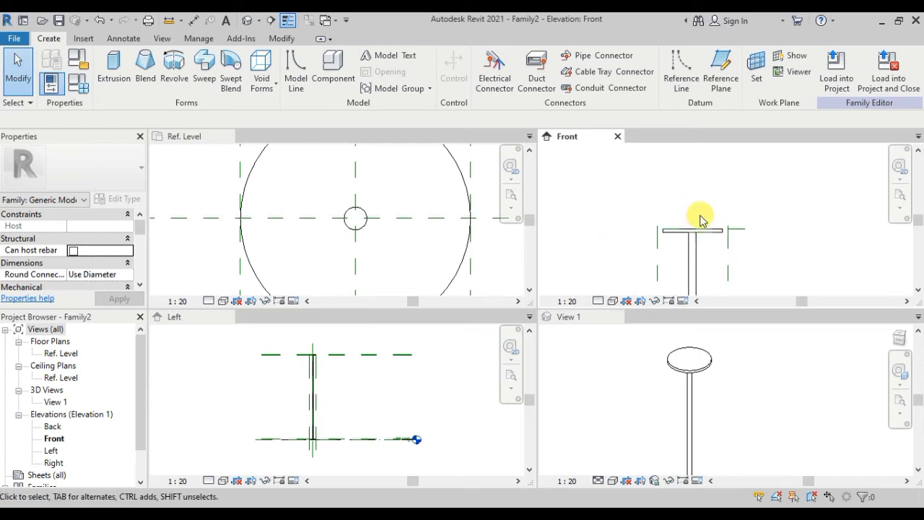
scroll(691, 227, "up", 2)
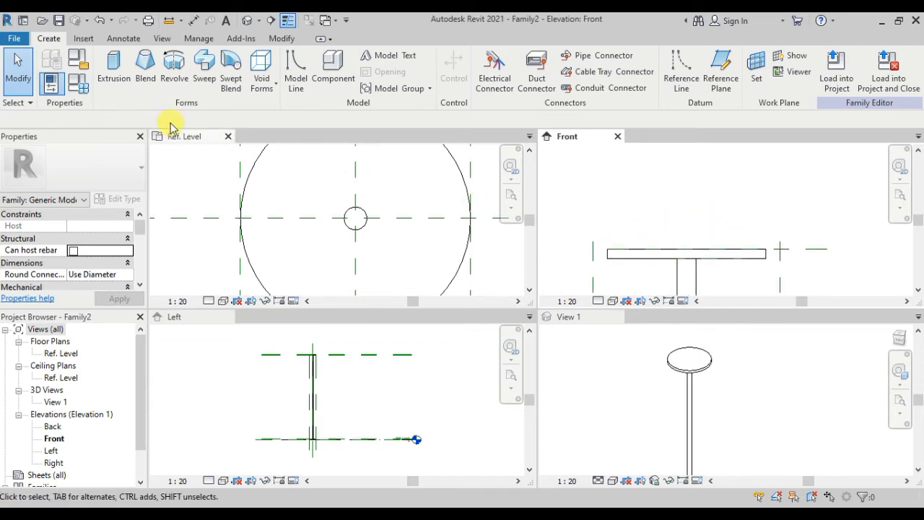
left_click(122, 76)
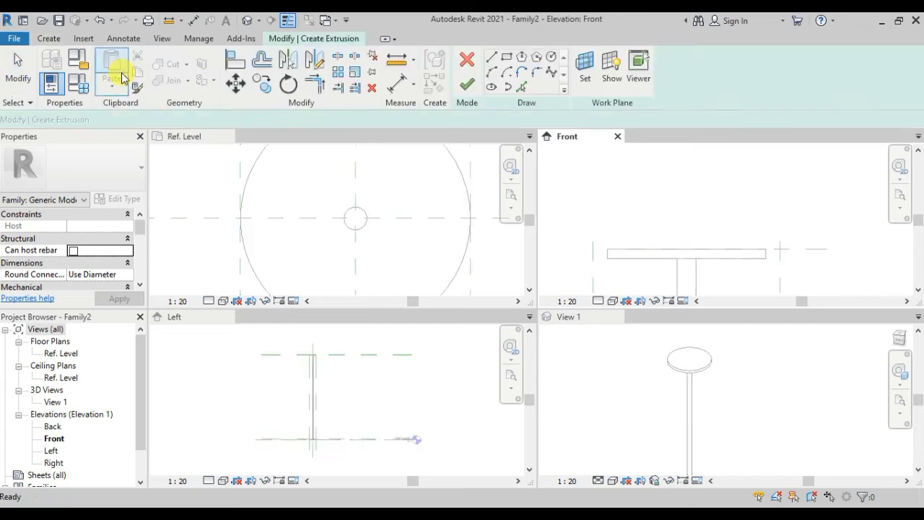
left_click(476, 65)
left_click(51, 38)
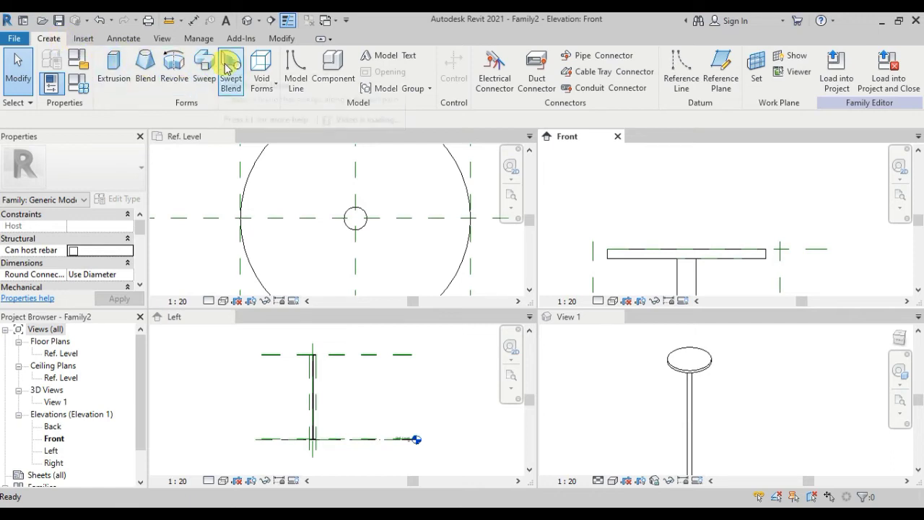
Start a Revolve and sketch boundary lines from the disc's top centre: one outward along "top 3" and one vertical, about 75 high
left_click(174, 63)
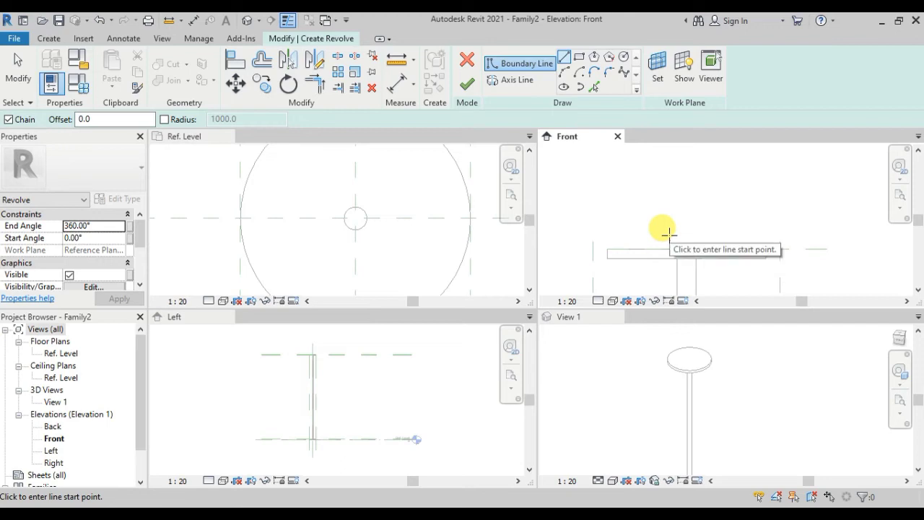
scroll(671, 242, "up", 1)
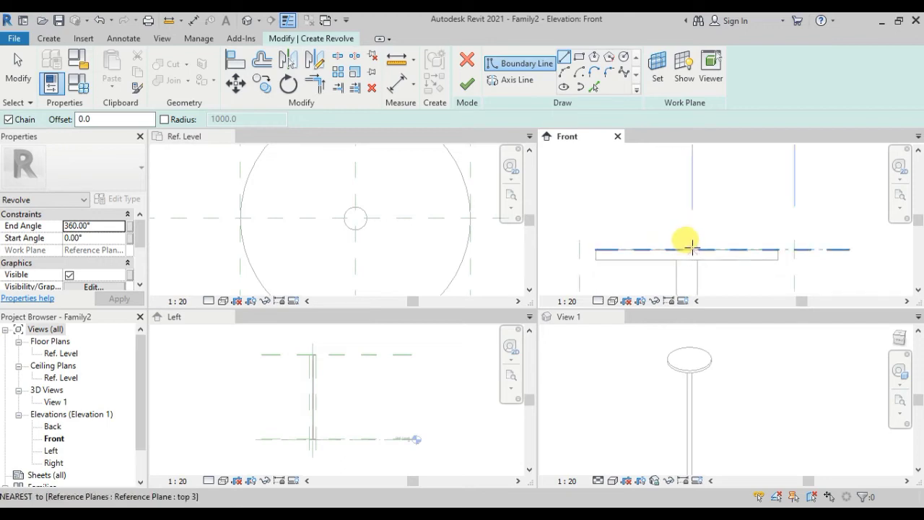
left_click(686, 248)
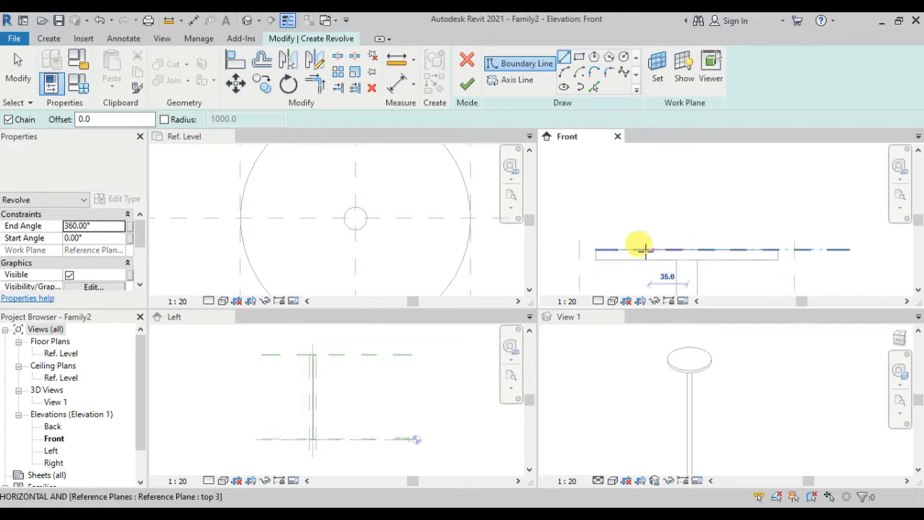
left_click(605, 249)
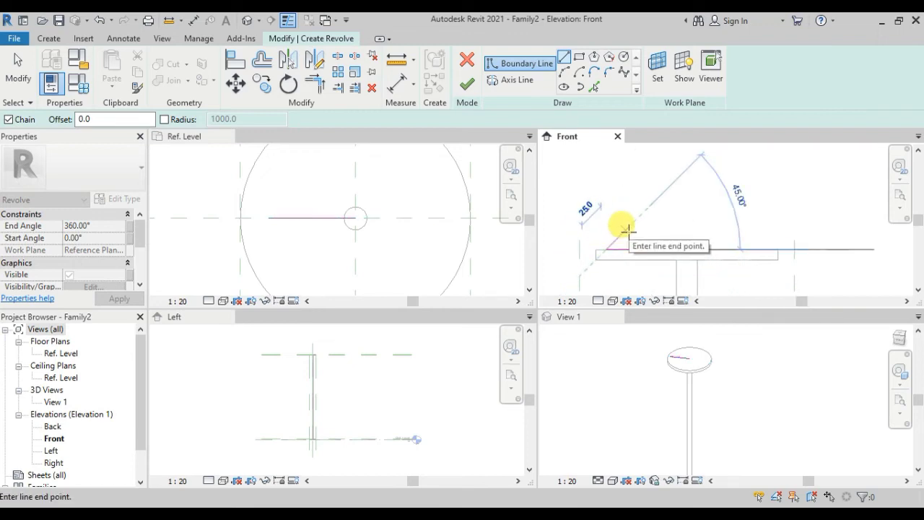
key("Escape")
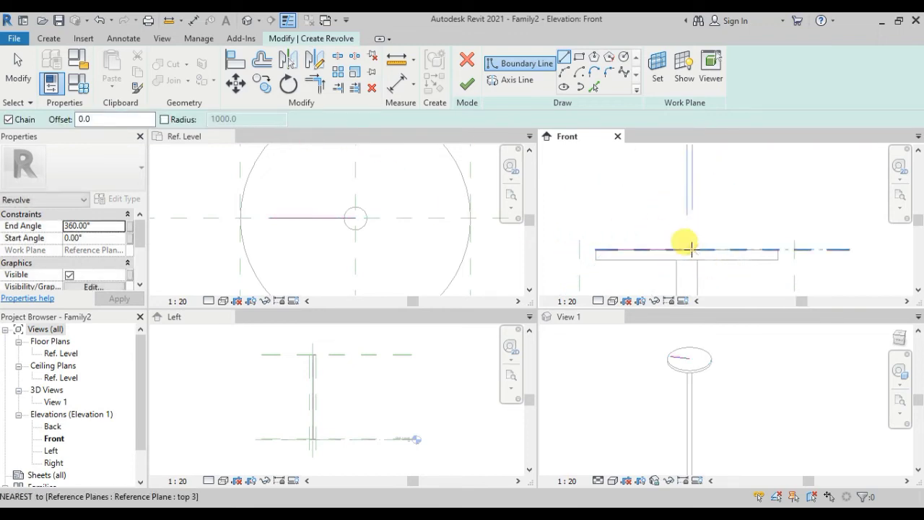
left_click(687, 249)
scroll(687, 166, "down", 3)
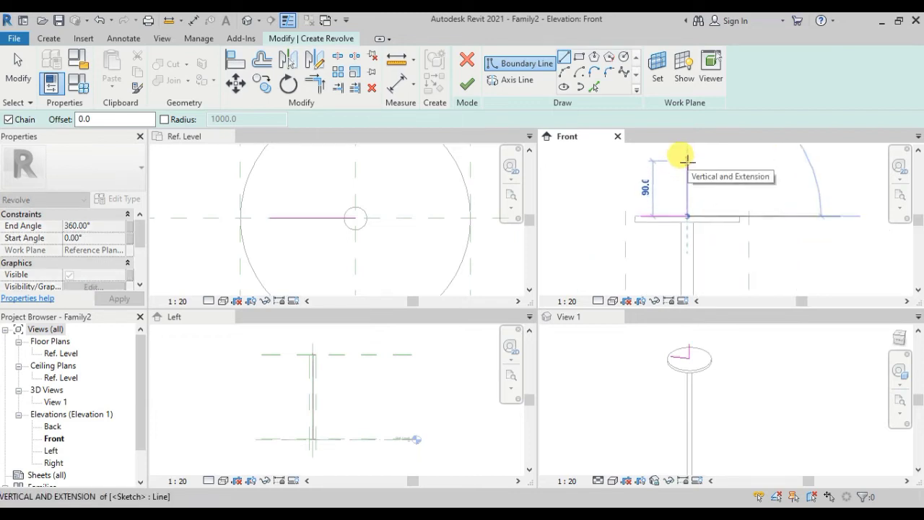
left_click(686, 169)
key("Escape")
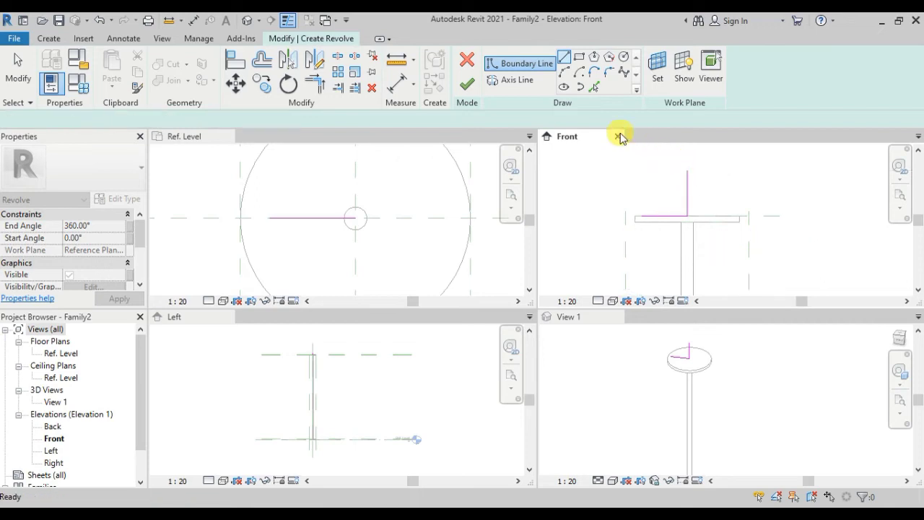
key("Escape")
Close the revolve boundary with an outward-bulging arc of radius about 124.4 between the free ends of the vertical and horizontal lines
scroll(688, 195, "up", 2)
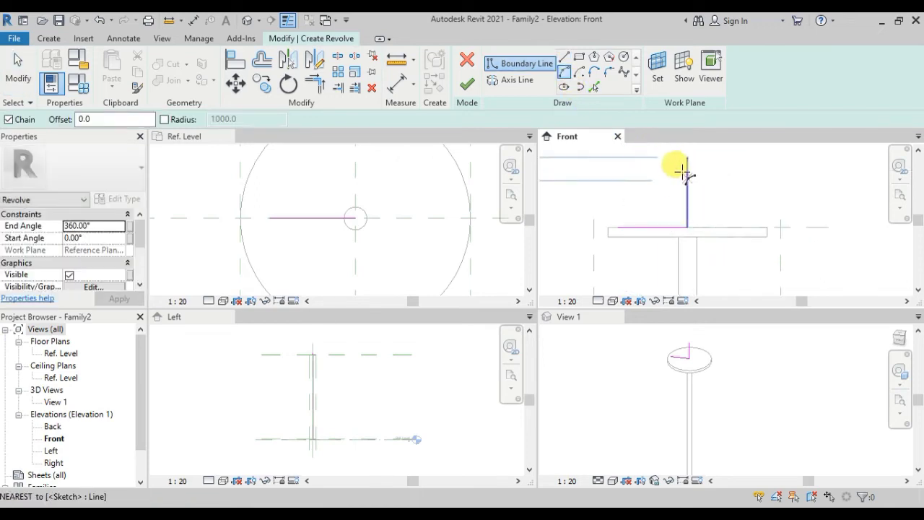
left_click(687, 157)
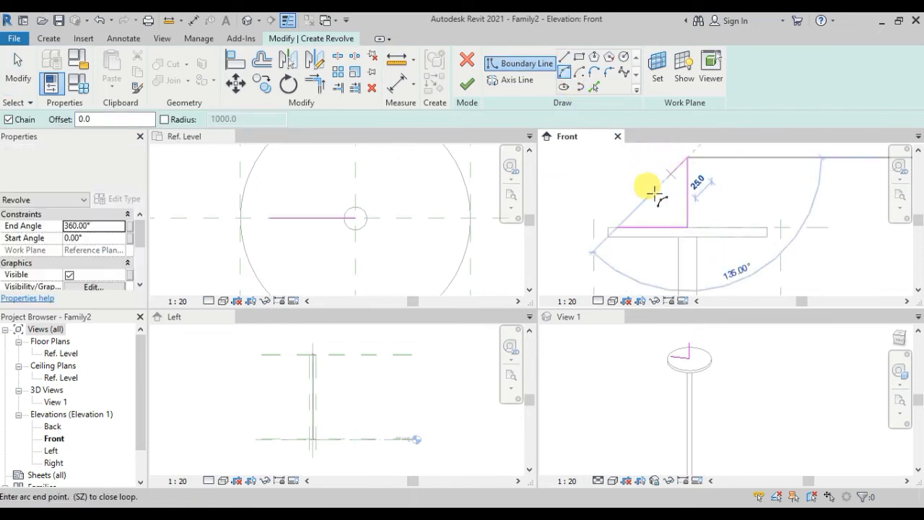
left_click(619, 226)
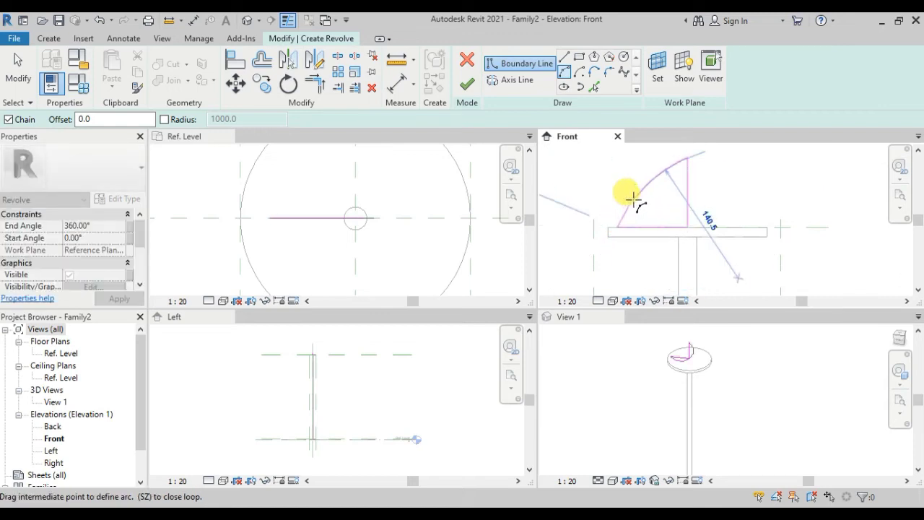
left_click(631, 196)
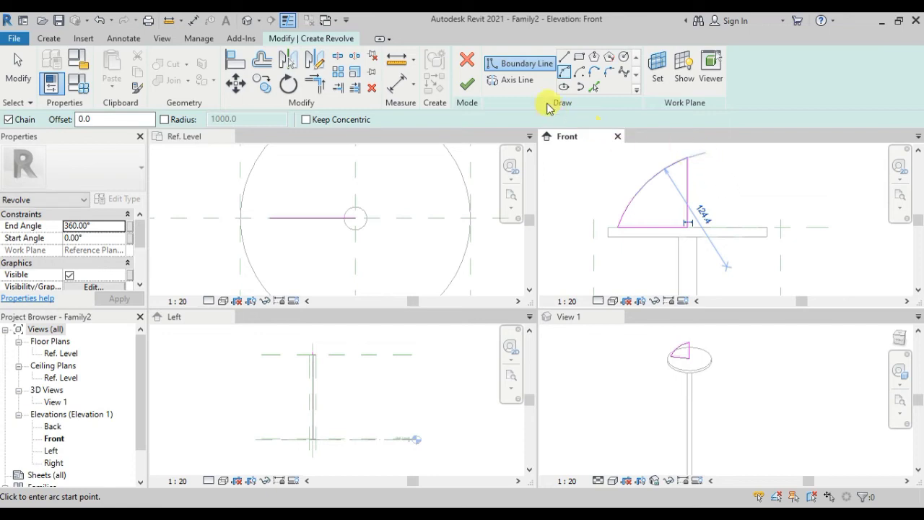
Draw the revolve's axis line along the profile's vertical edge and finish the 360° revolve as a dome
left_click(525, 84)
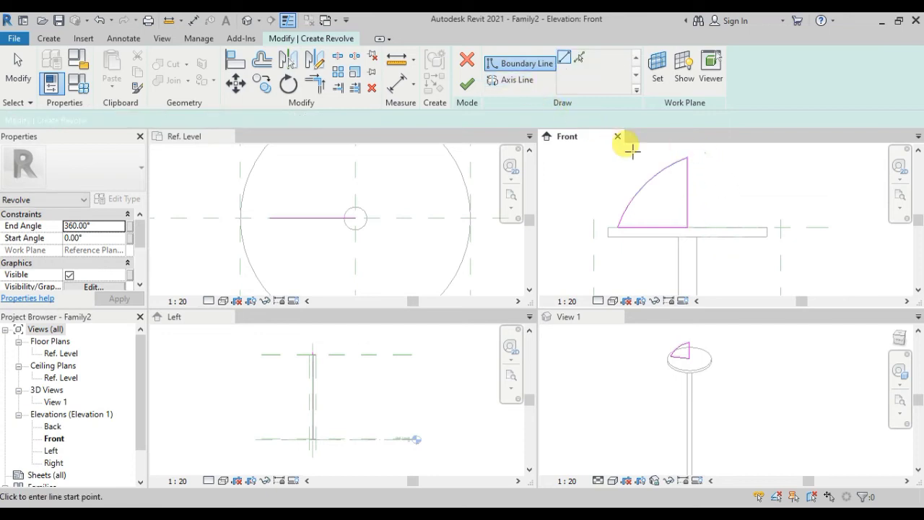
left_click(686, 158)
left_click(687, 226)
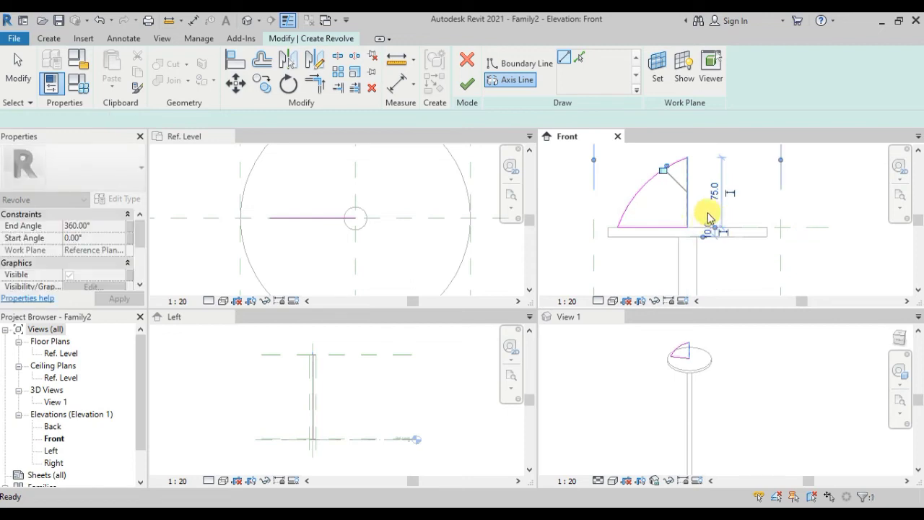
left_click(469, 88)
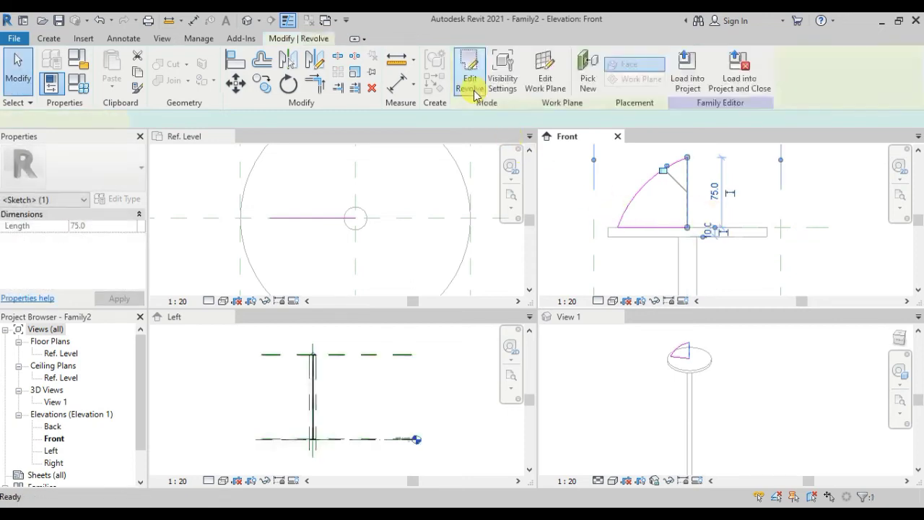
Arrange the tiled views as tabs and examine the whole model, from base disc to dome, in the 3D view
left_click(748, 369)
scroll(748, 371, "down", 2)
left_click(749, 379)
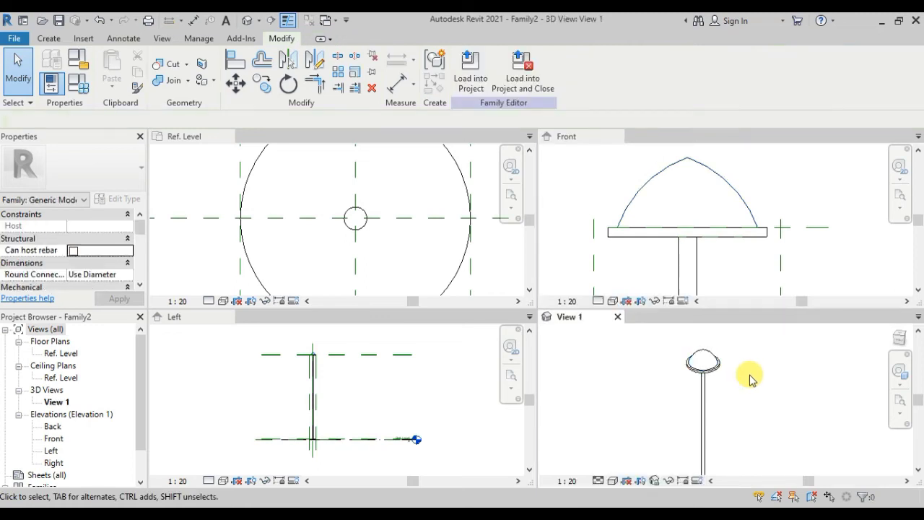
scroll(749, 379, "up", 1)
key("t")
key("w")
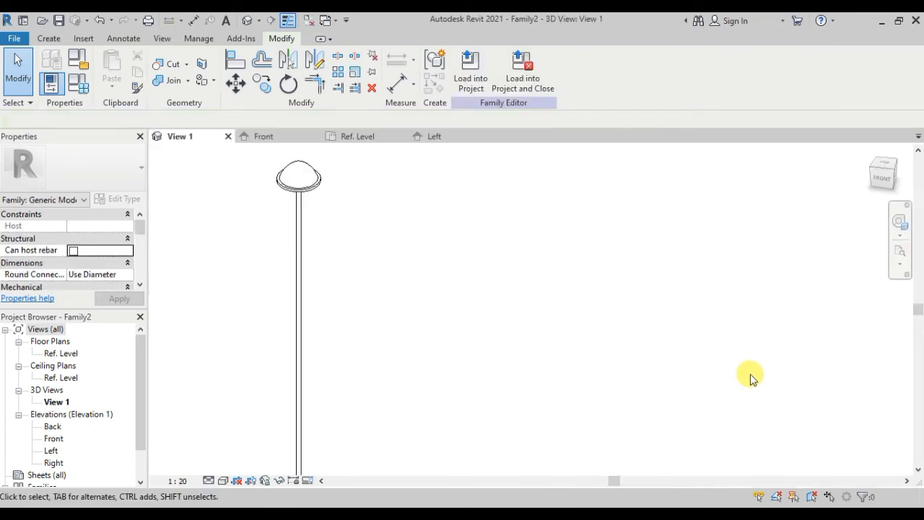
scroll(433, 267, "down", 3)
scroll(452, 286, "down", 1)
middle_click_drag(452, 303, 511, 298)
scroll(501, 318, "up", 2)
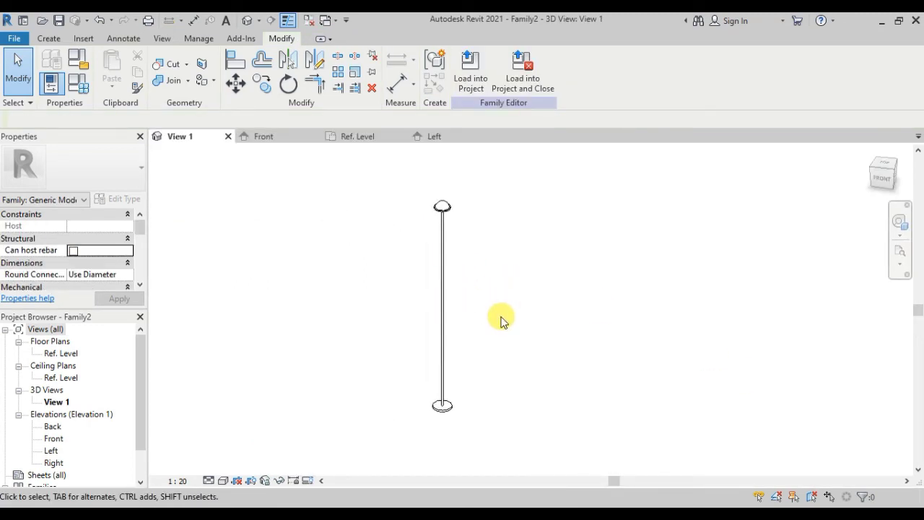
middle_click_drag(467, 322, 512, 356)
scroll(528, 326, "down", 1)
scroll(528, 318, "up", 1)
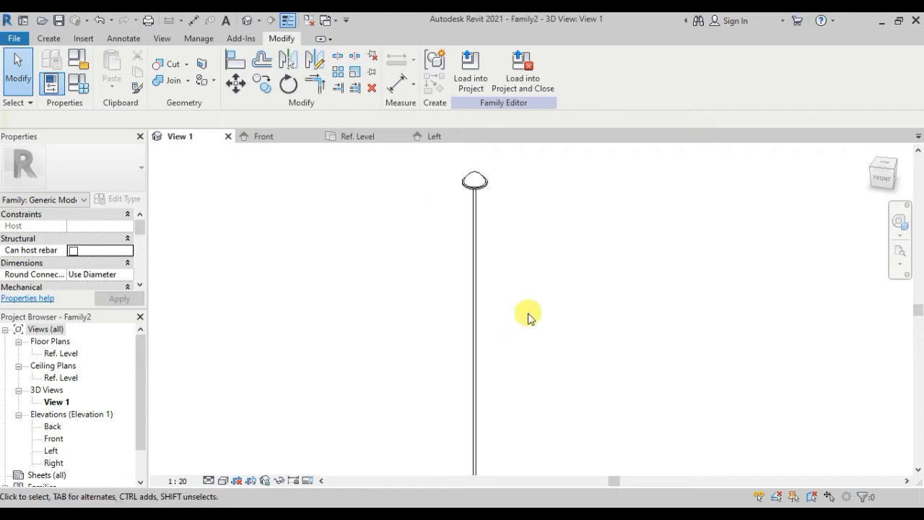
Change the visual style of the 3D view to a shaded display of the model
scroll(527, 317, "down", 1)
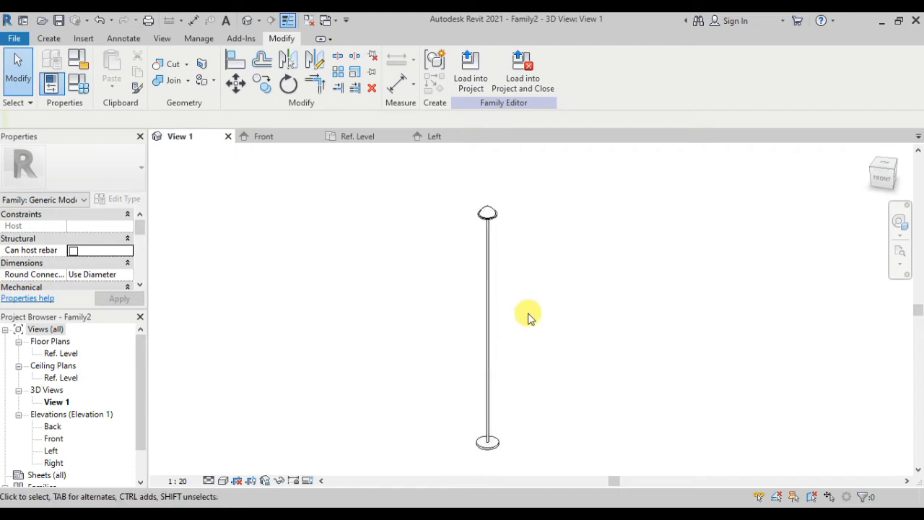
left_click(224, 481)
left_click(241, 468)
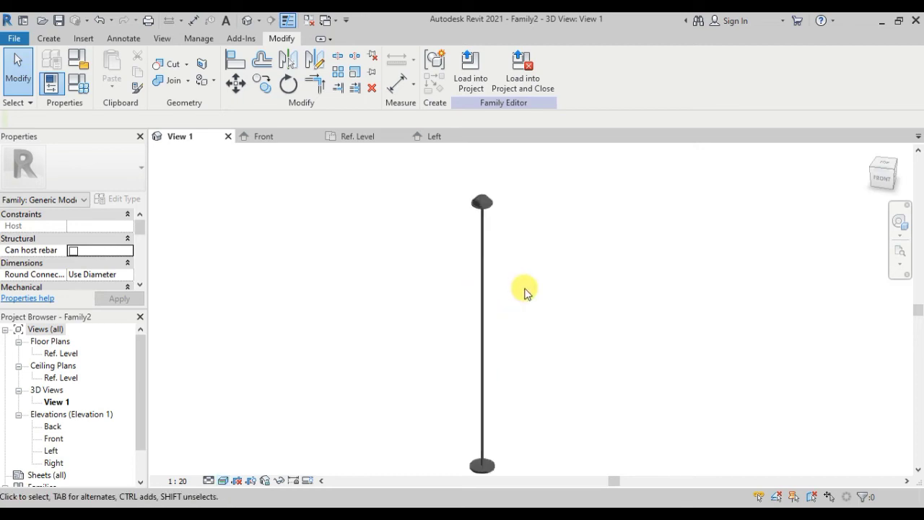
Assign the Glass material to the revolved dome on the upper disc
scroll(526, 294, "up", 2)
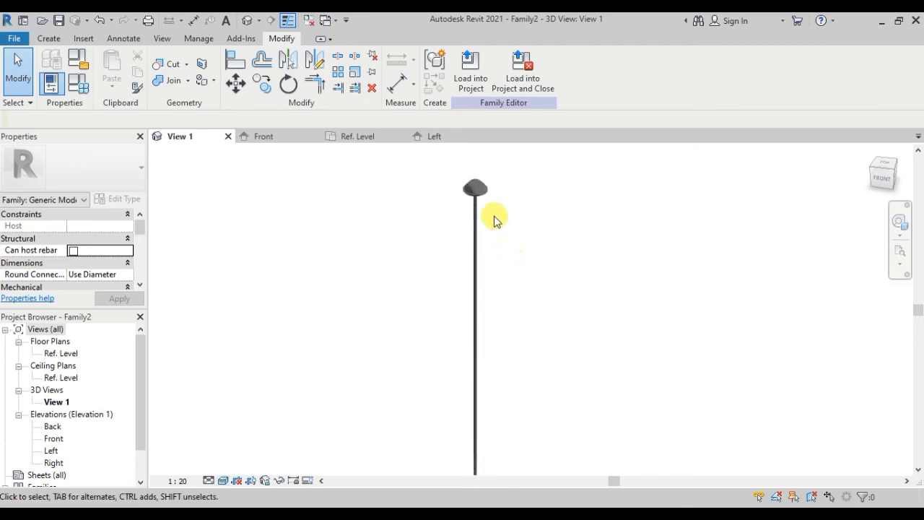
left_click(478, 187)
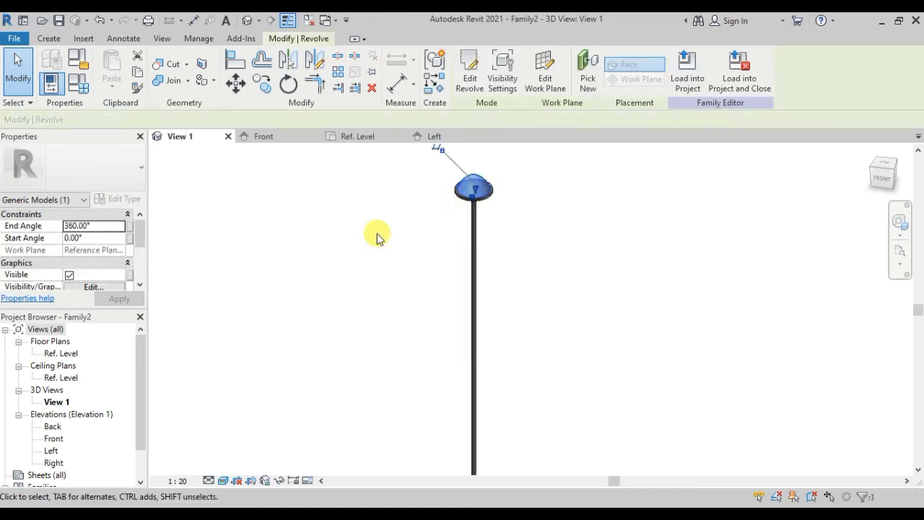
scroll(111, 271, "down", 1)
scroll(113, 271, "down", 2)
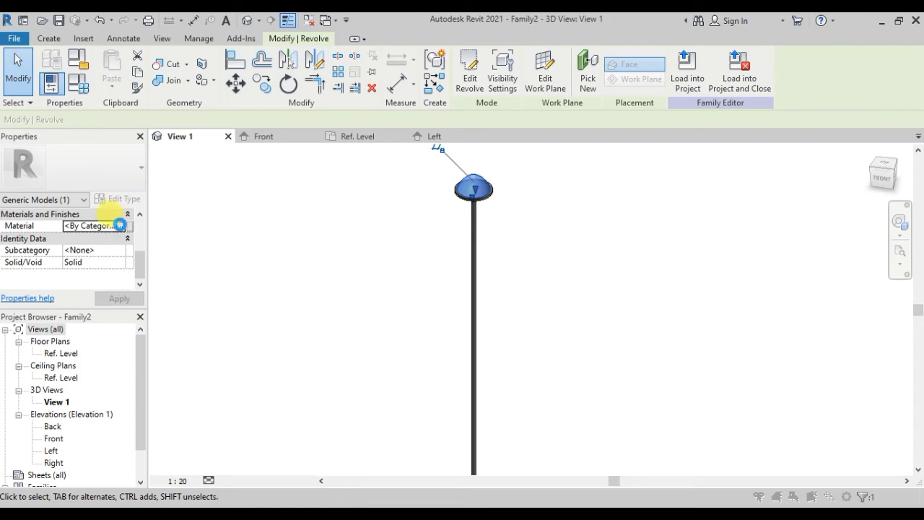
left_click(119, 225)
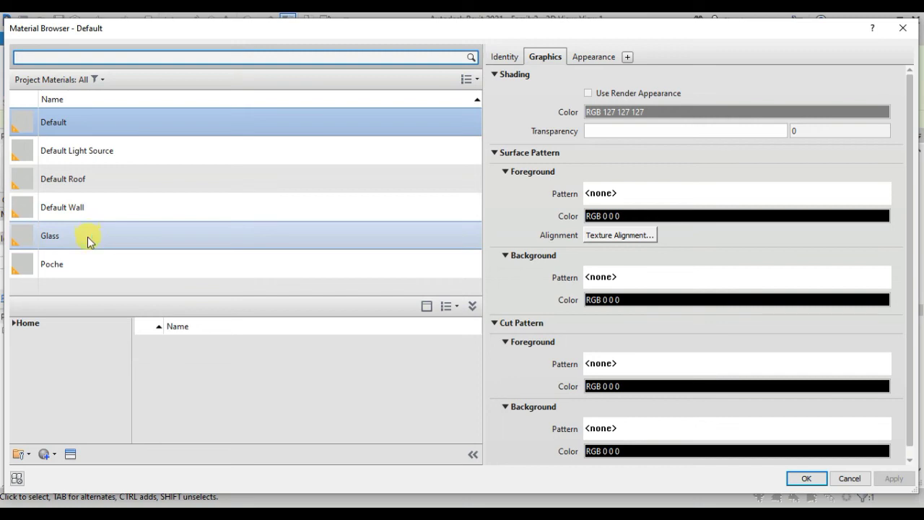
left_click(88, 236)
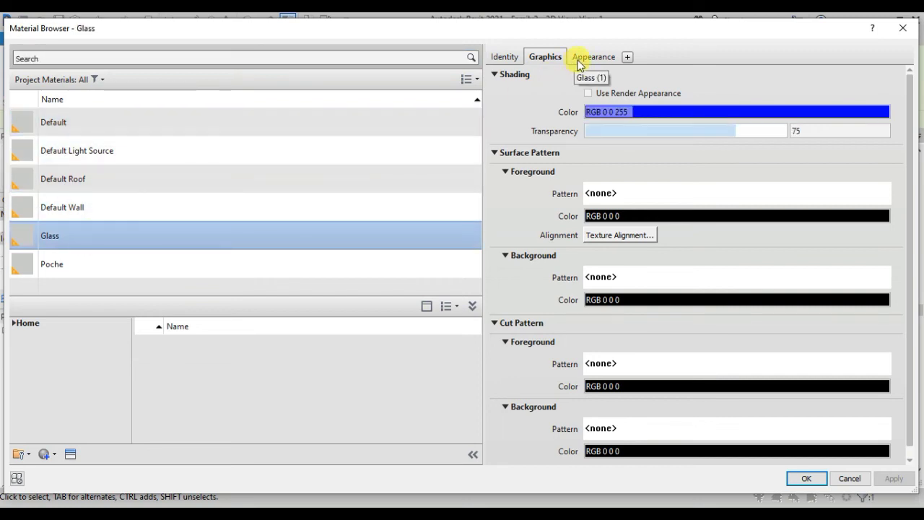
double_click(260, 234)
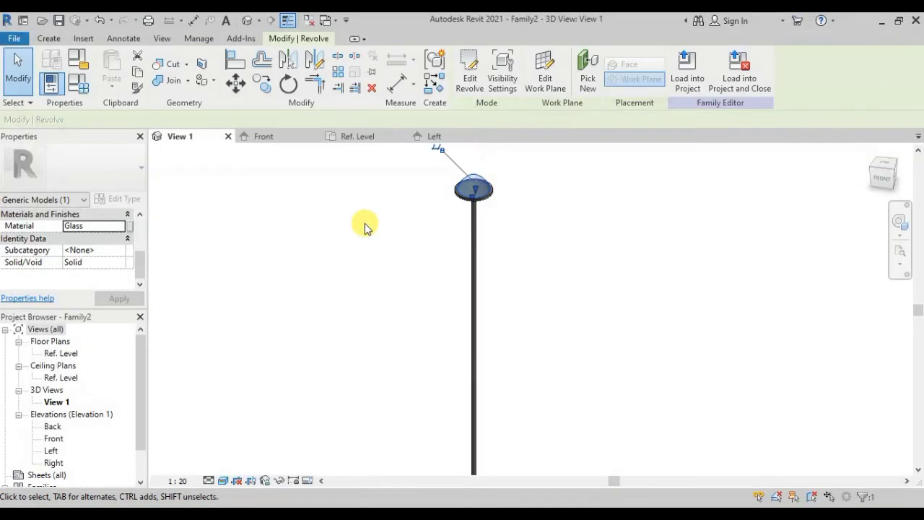
Bring up the appearance settings of the dome's Glass material and enable its tint
left_click(365, 223)
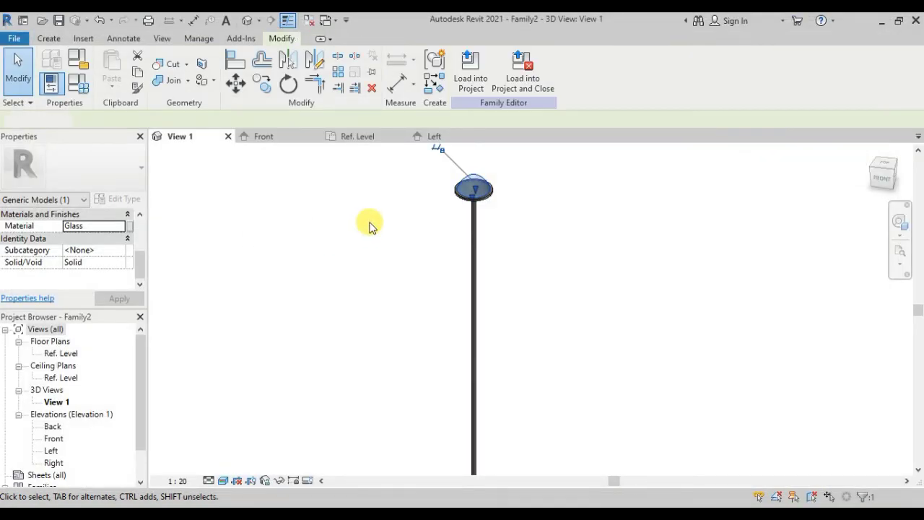
left_click(478, 182)
scroll(94, 282, "down", 3)
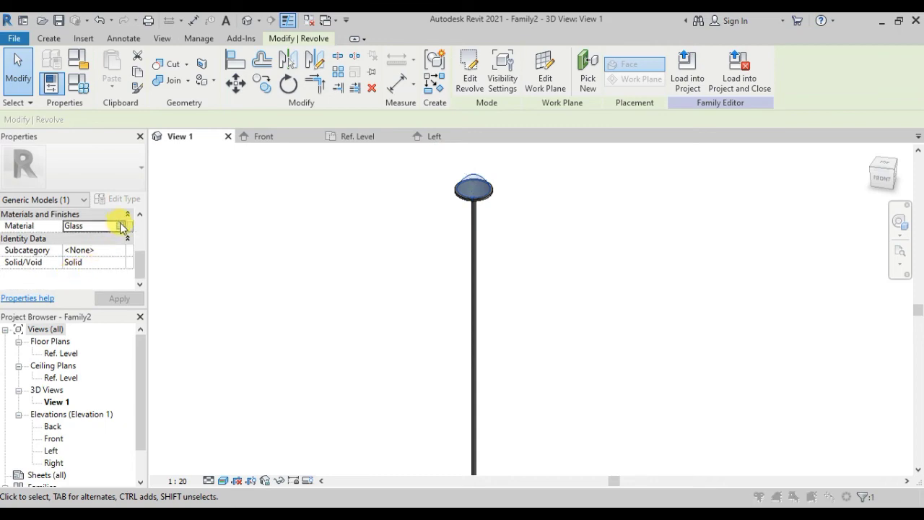
left_click(130, 226)
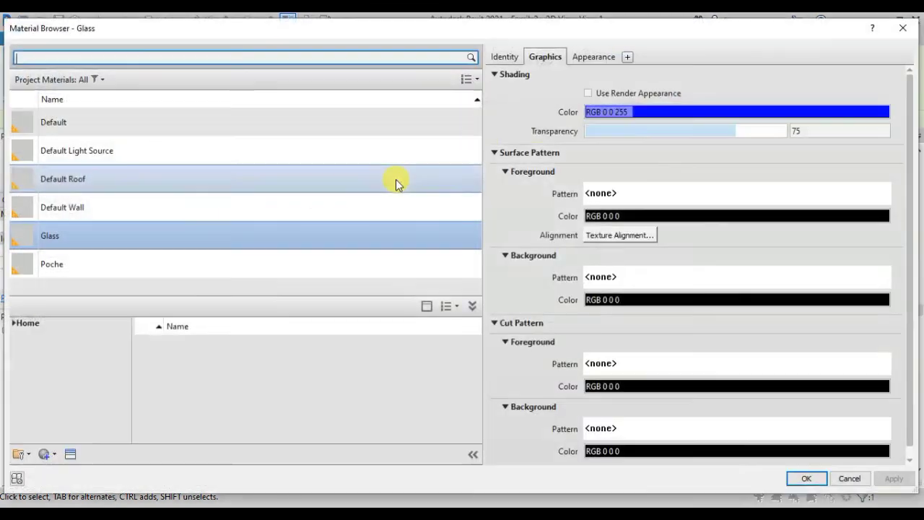
left_click(596, 61)
left_click(504, 269)
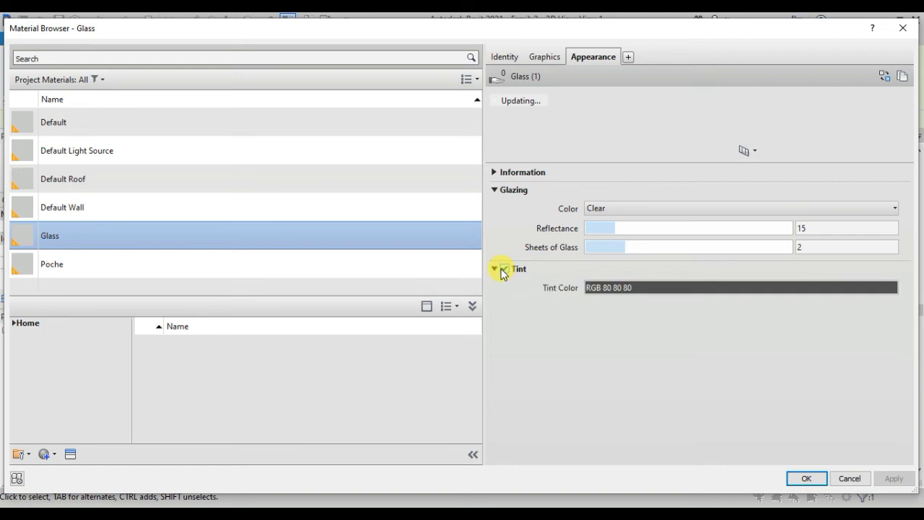
Set the Glass material's tint color to red, RGB 255 0 0, and apply the material to the dome
left_click(604, 287)
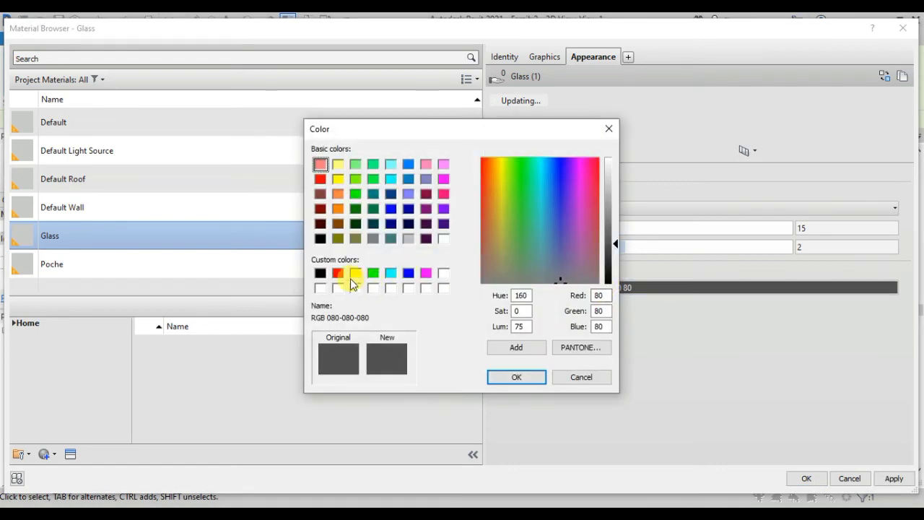
left_click(338, 275)
left_click(505, 377)
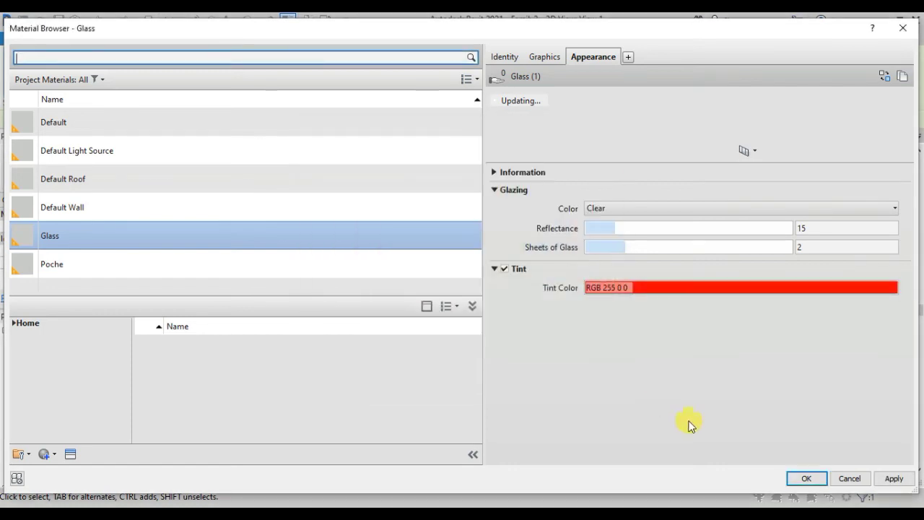
left_click(813, 478)
left_click(548, 249)
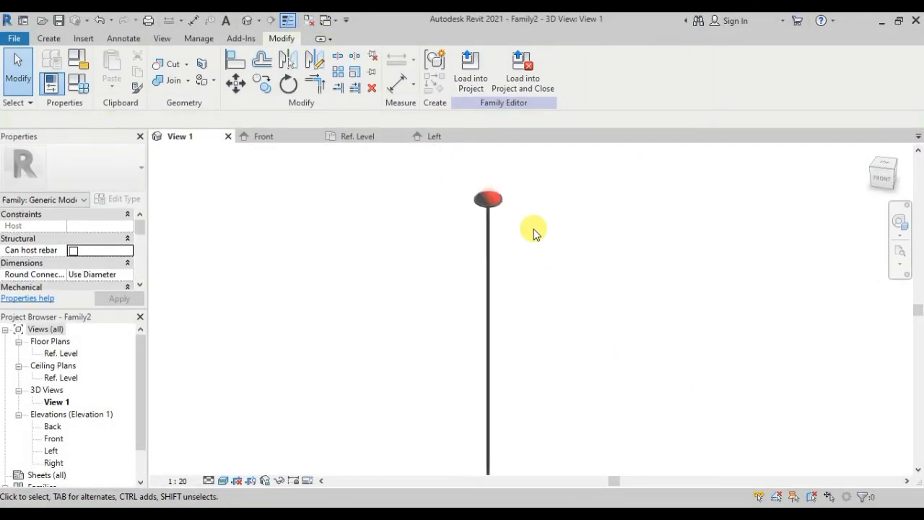
Save the family to the Desktop as a family file (*.rfa) named "aviation light"
middle_click_drag(533, 231, 577, 188, "shift")
scroll(577, 194, "up", 3)
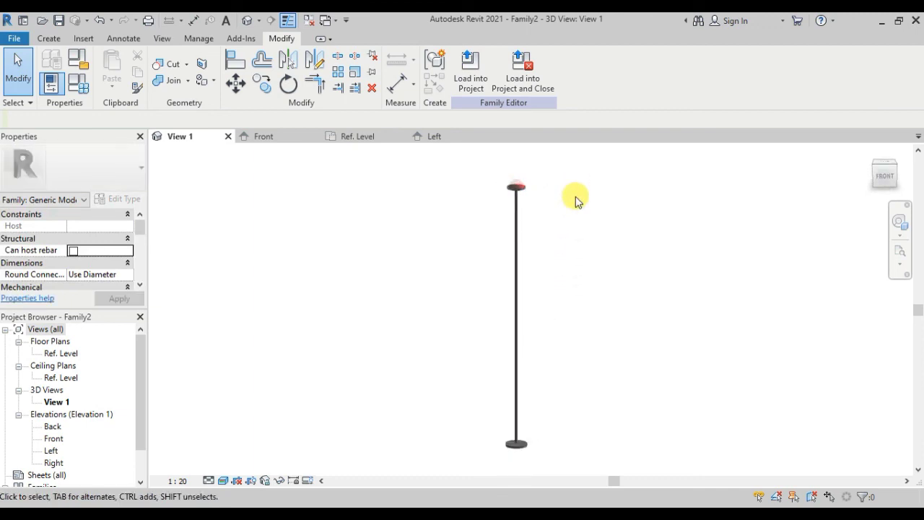
scroll(576, 200, "down", 1)
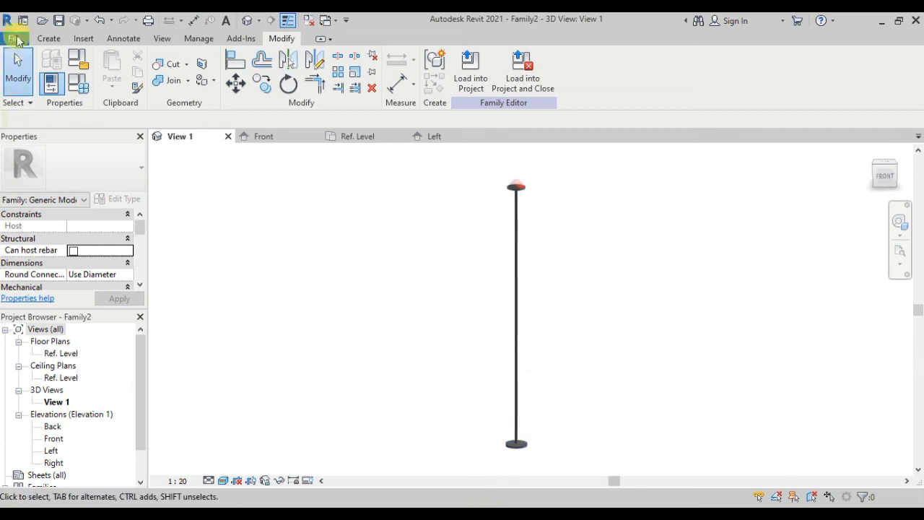
left_click(17, 39)
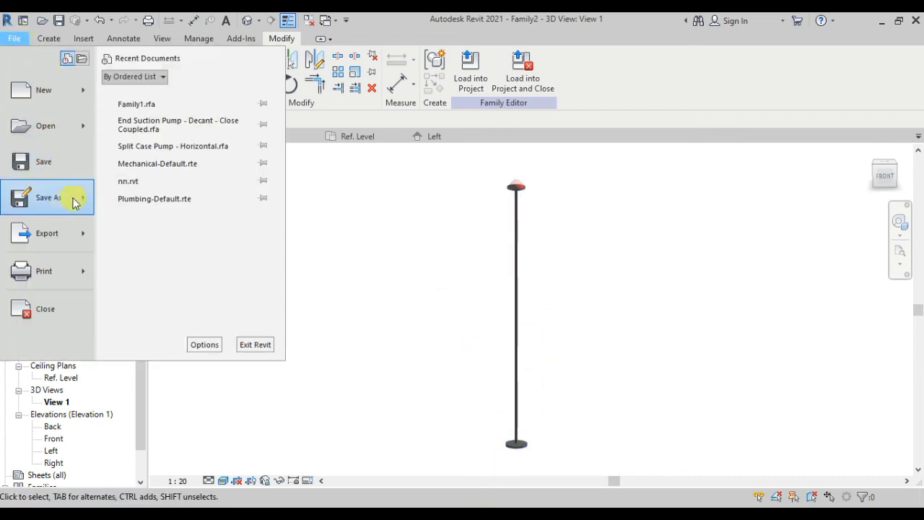
mouse_move(79, 200)
left_click(137, 186)
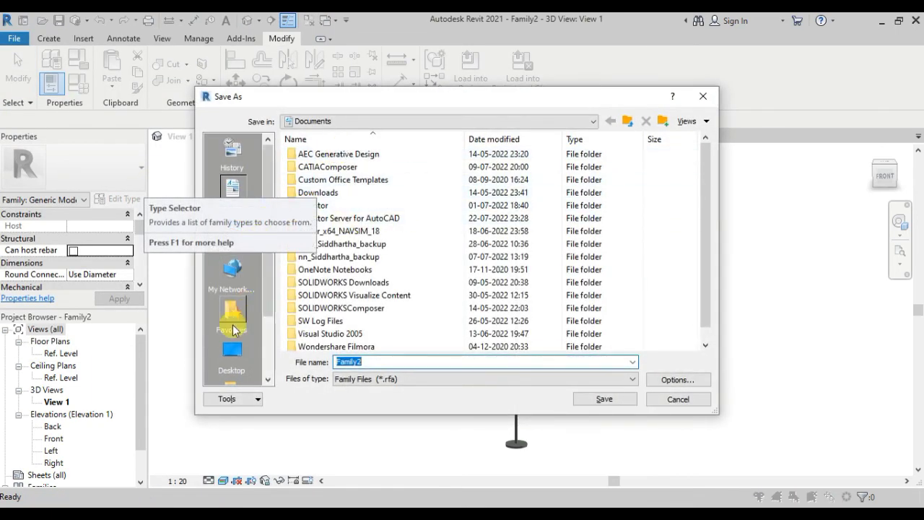
left_click(232, 352)
left_click(346, 363)
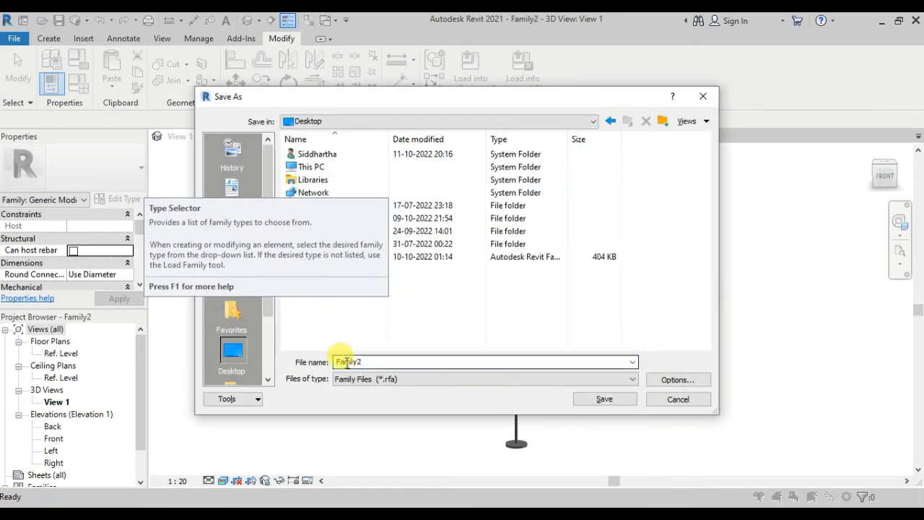
double_click(347, 361)
type("a")
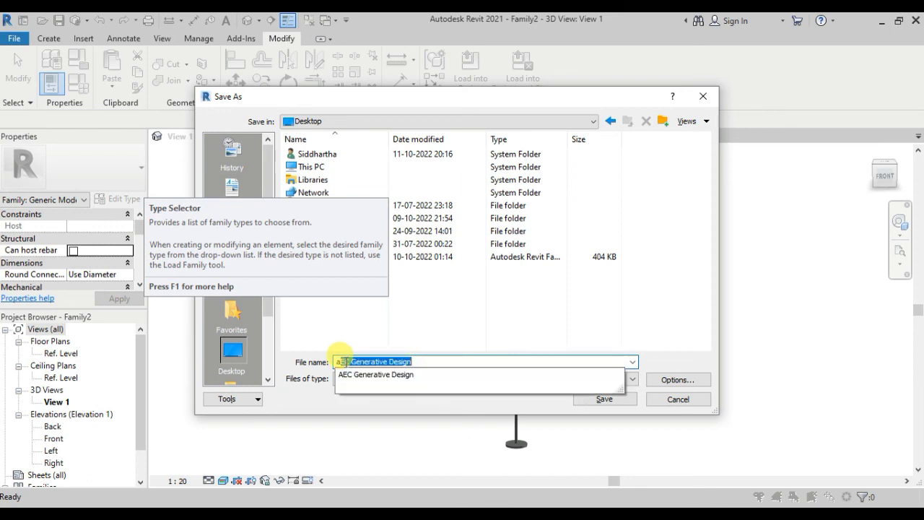
type("viation light")
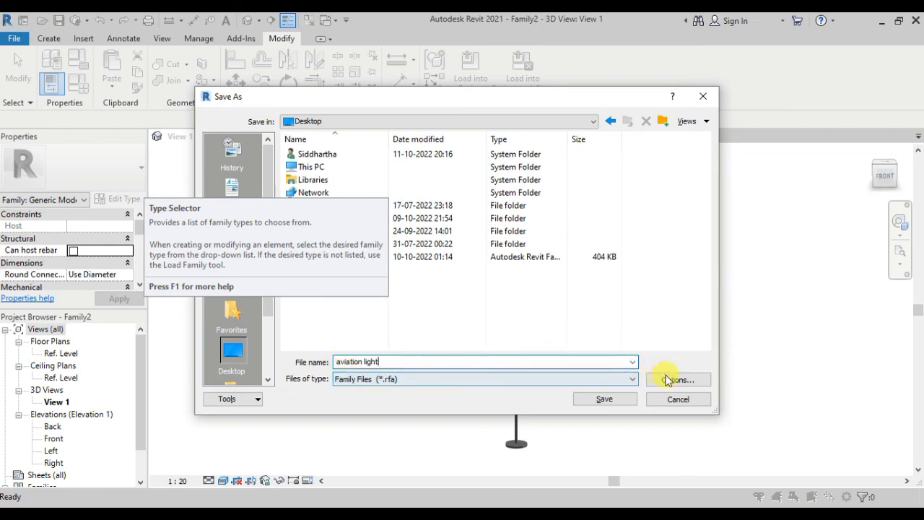
left_click(629, 400)
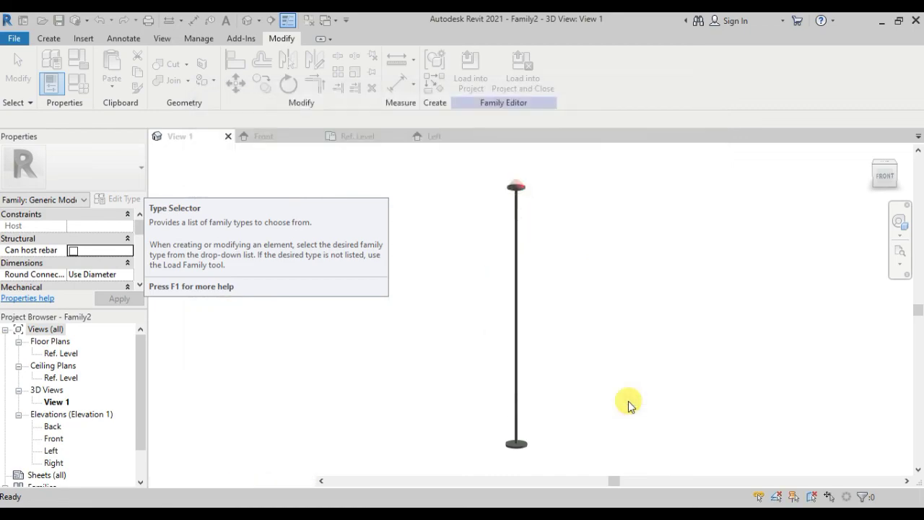